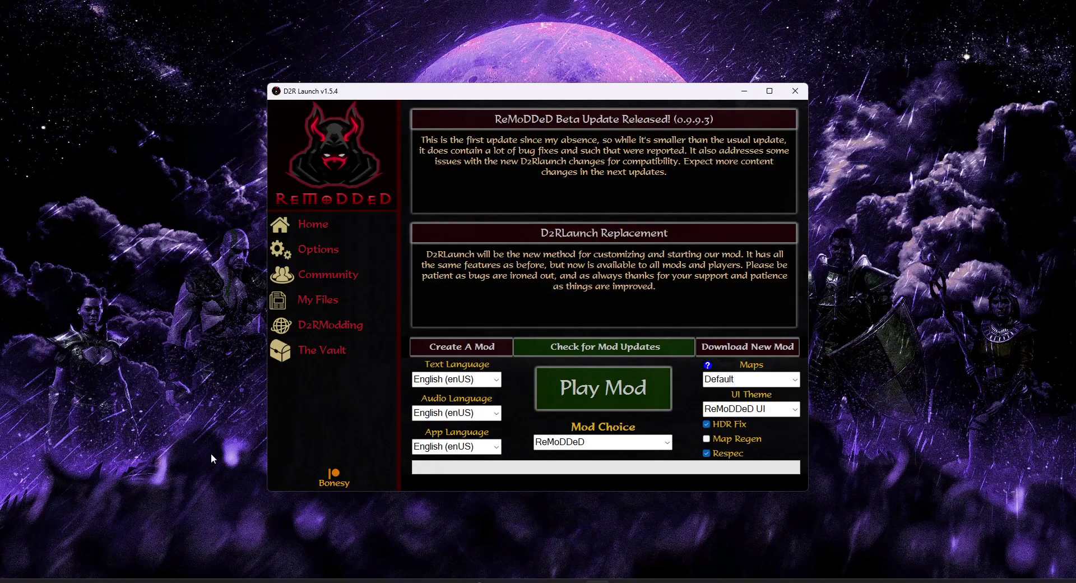
Open The Vault, set its mod choice to the Remodded mod and acknowledge the restart notice
left_click_drag(547, 96, 579, 95)
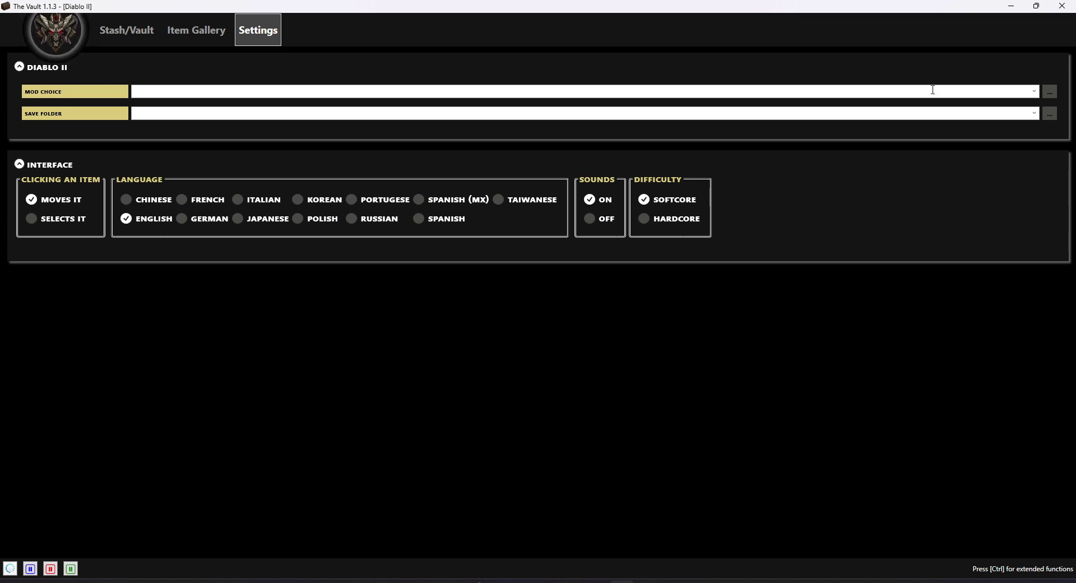
left_click(1034, 92)
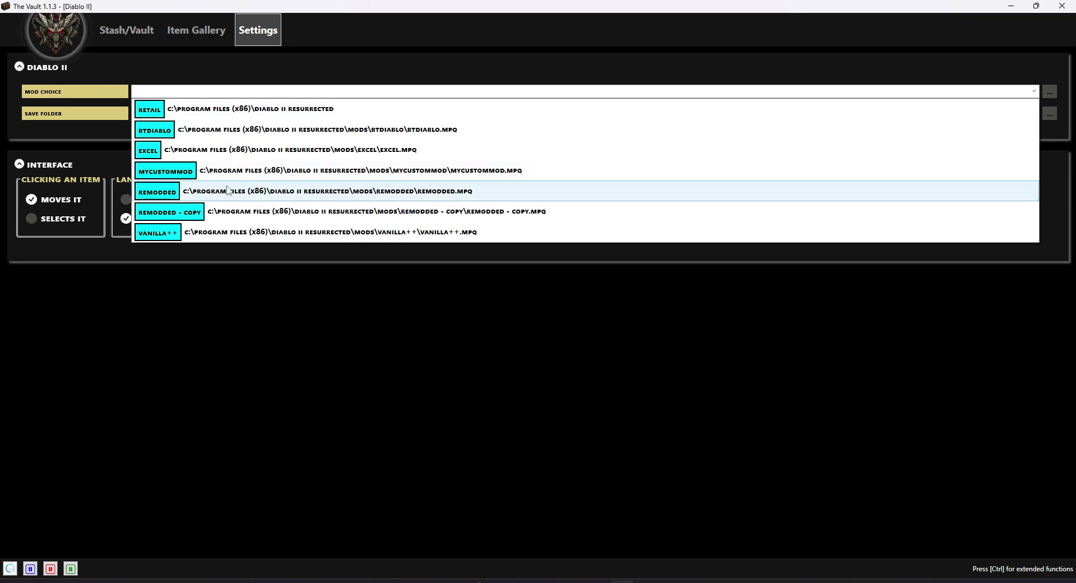
left_click(228, 191)
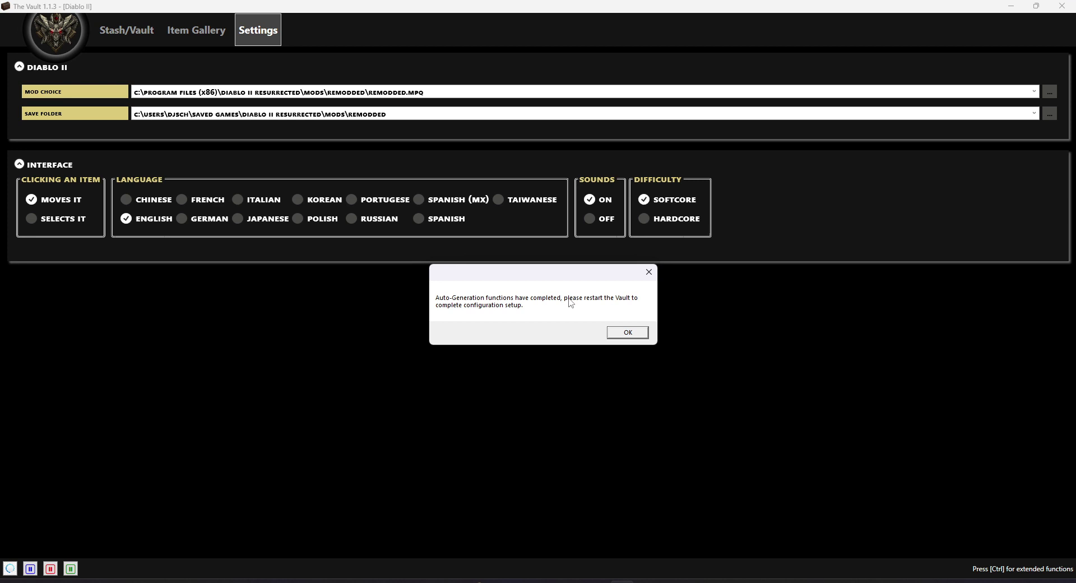
left_click(623, 334)
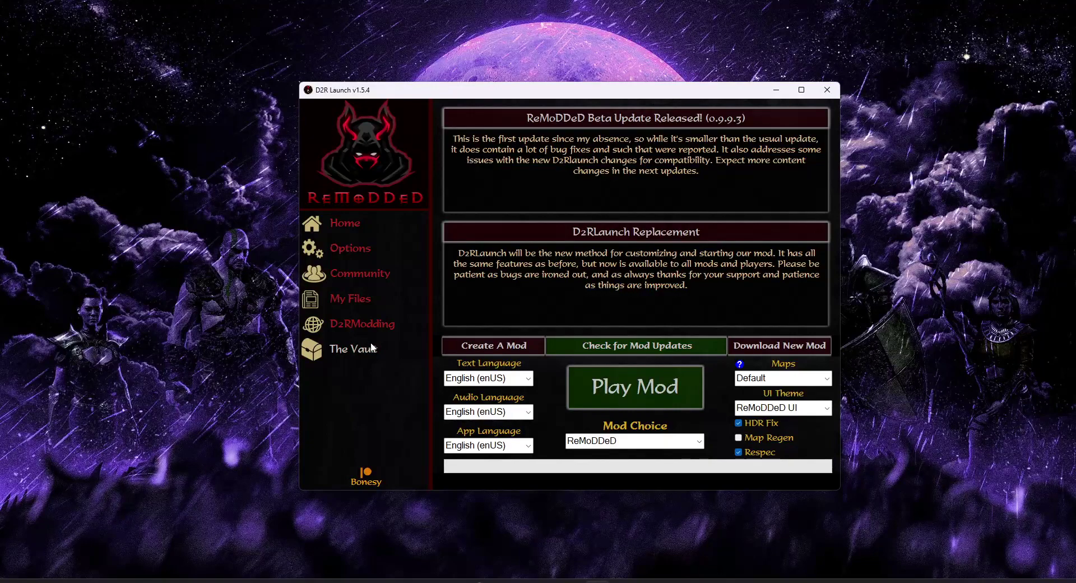
Reopen The Vault from the D2R launcher, start it, and list all vault items with an unrestricted filter
left_click(371, 348)
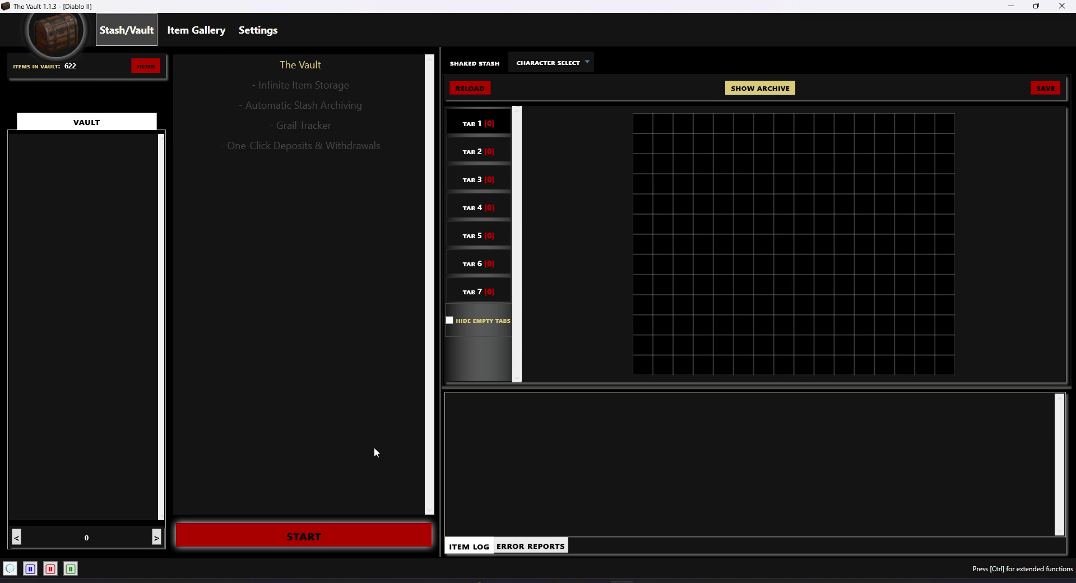
left_click(307, 543)
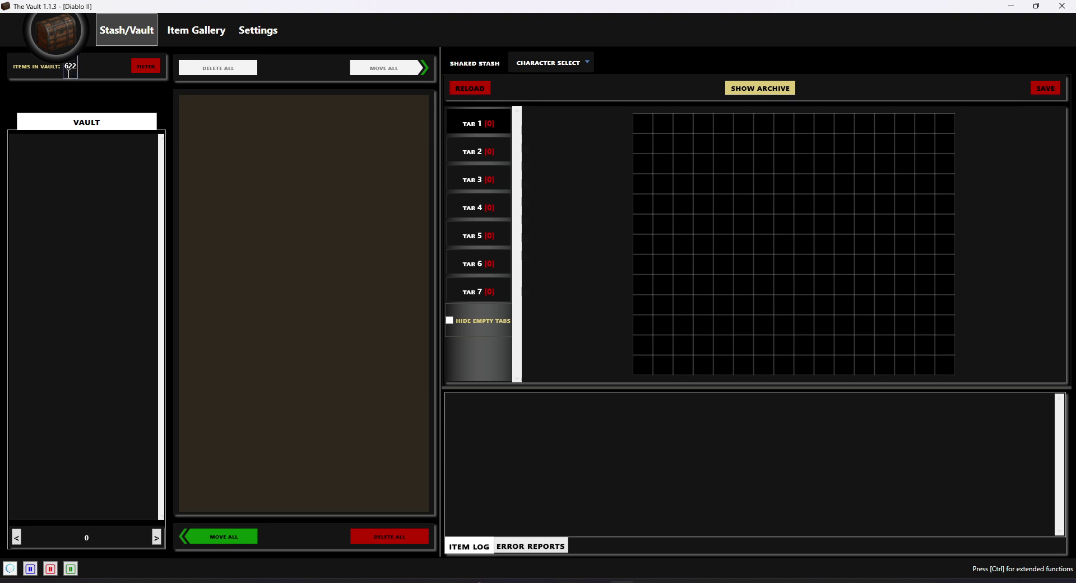
left_click_drag(76, 67, 66, 68)
left_click(146, 67)
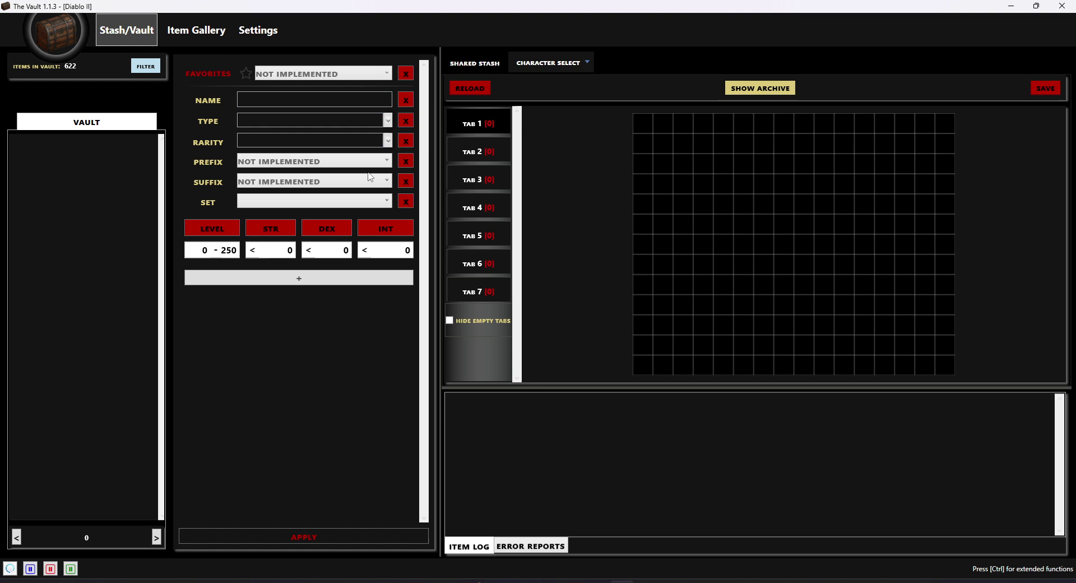
left_click(291, 539)
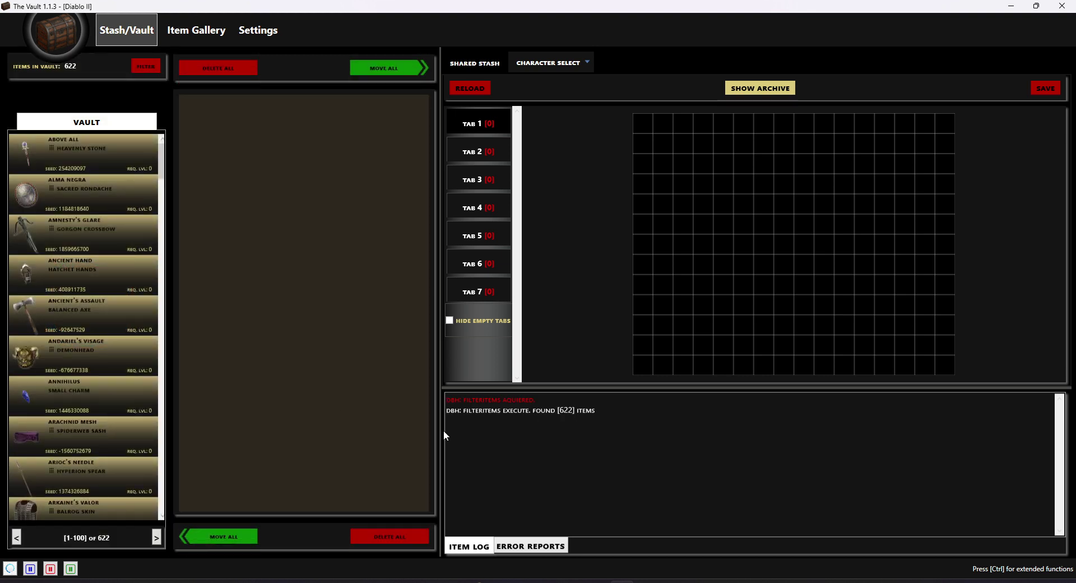
Move Andariel's Visage, Arioc's Needle and Boneflesh from the vault to shared stash tab 1
left_click(98, 344)
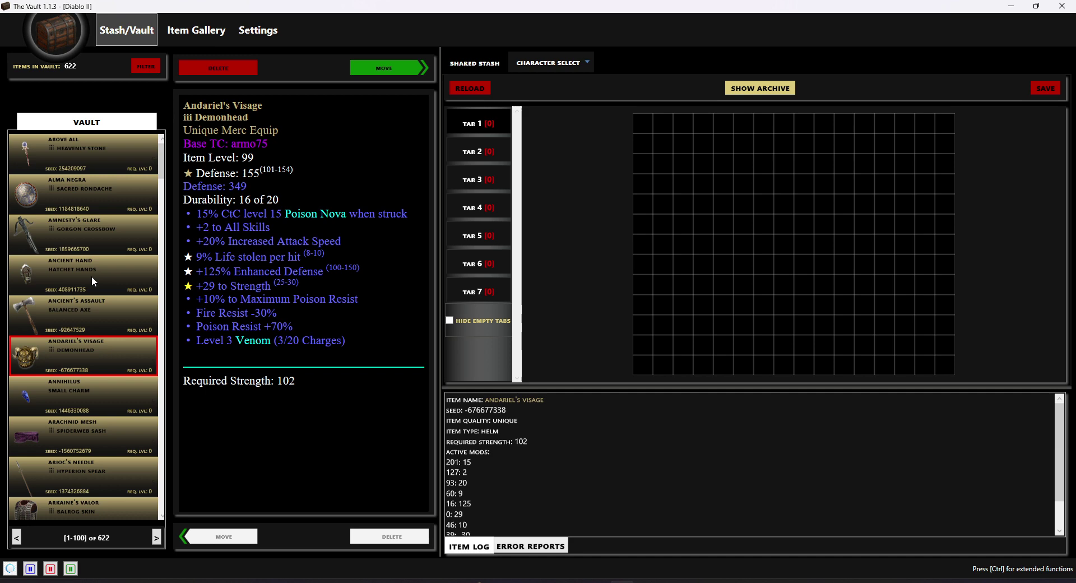
double_click(128, 353)
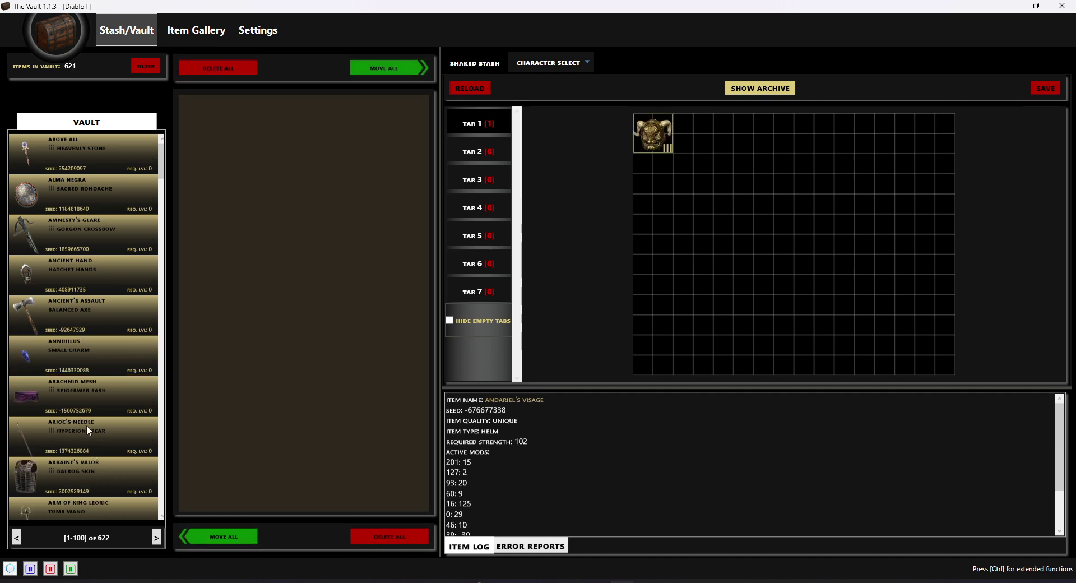
left_click(86, 425)
double_click(93, 422)
scroll(93, 422, "down", 10)
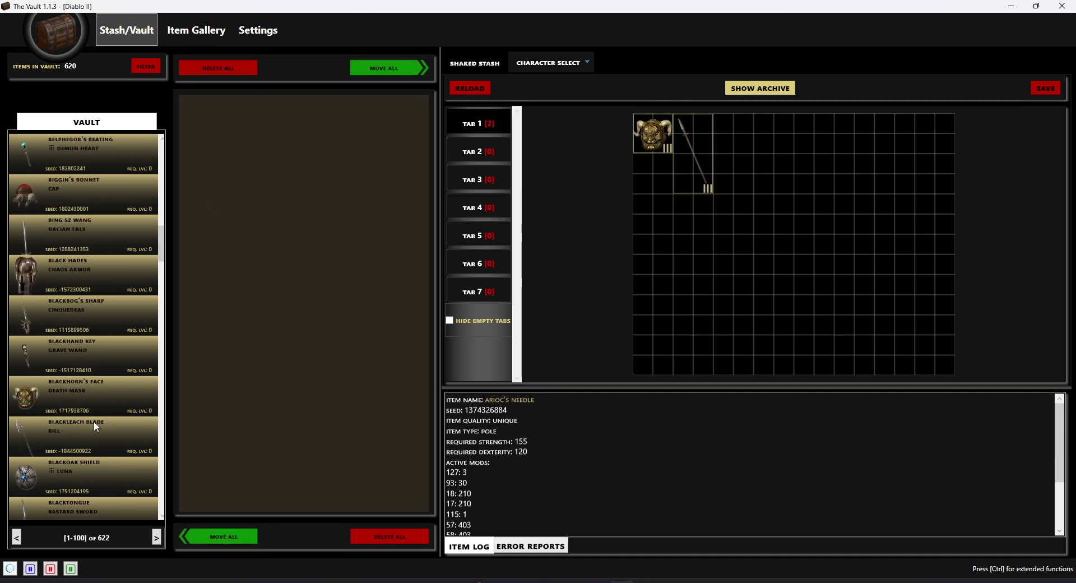
left_click(93, 421)
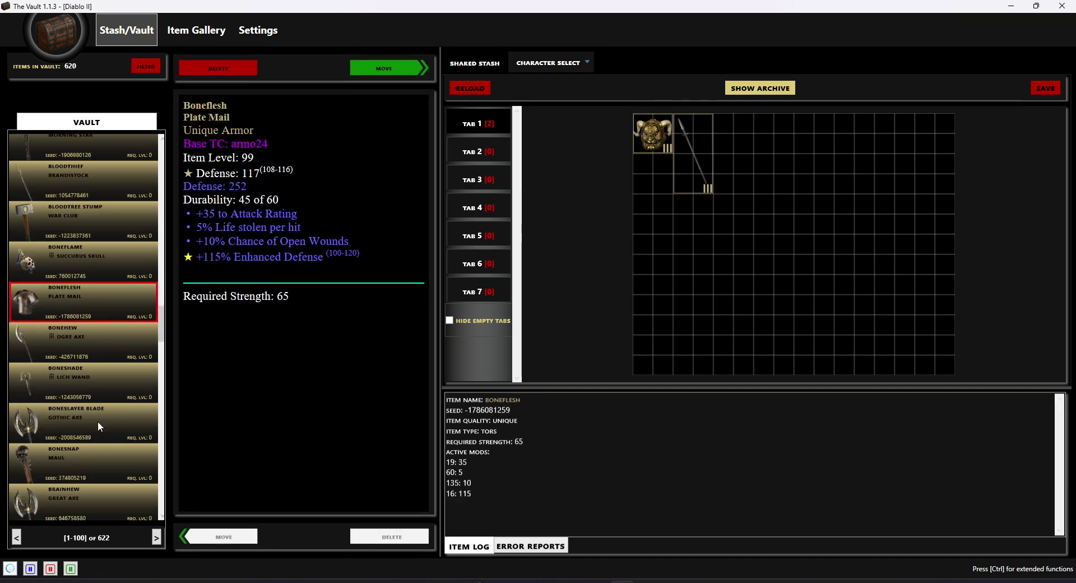
left_click(386, 67)
Filter the vault list to items of Set rarity
left_click(146, 67)
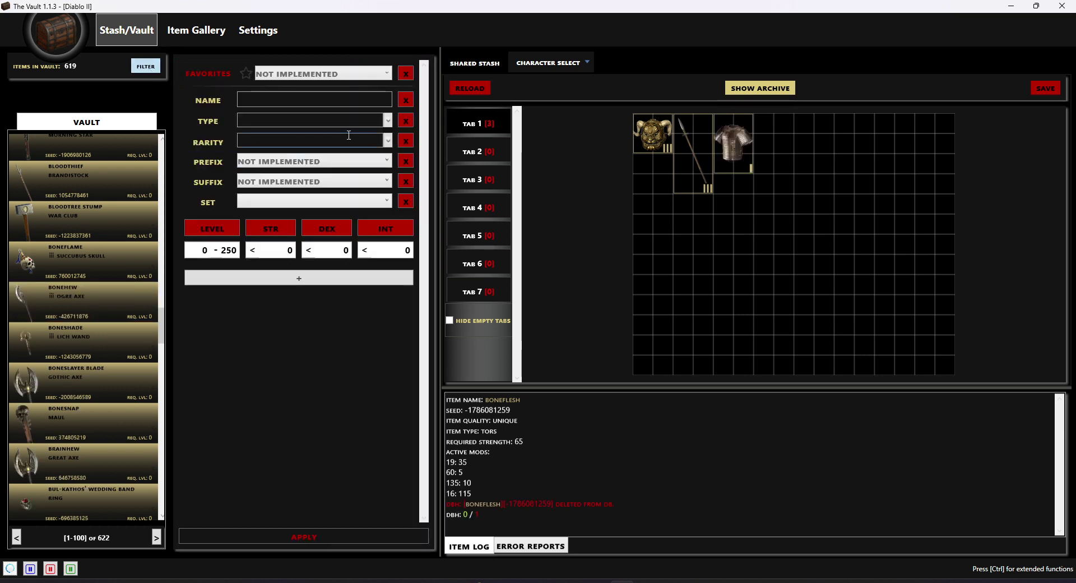
left_click(387, 141)
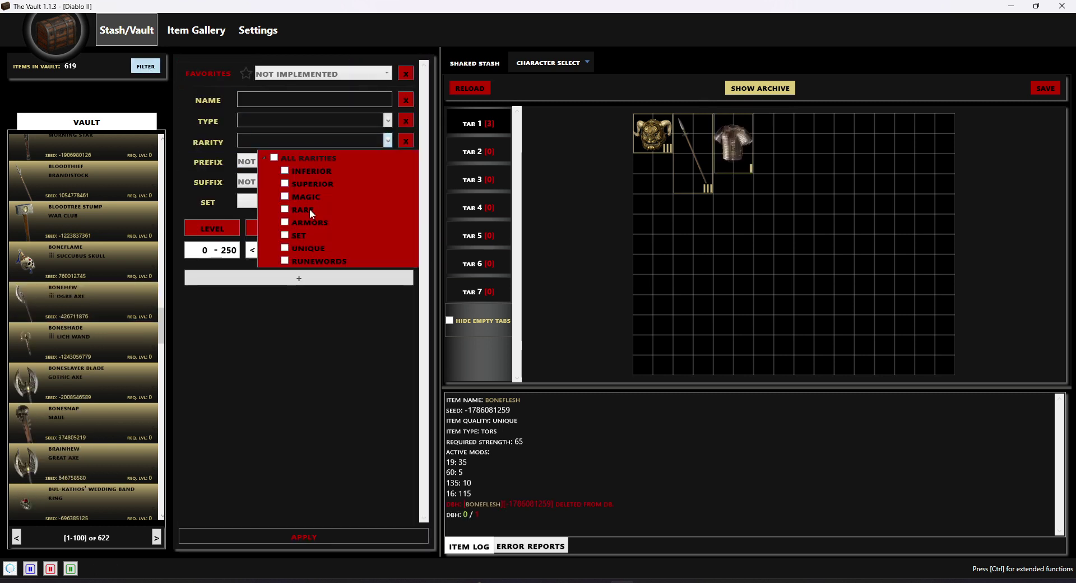
left_click(284, 235)
left_click(316, 538)
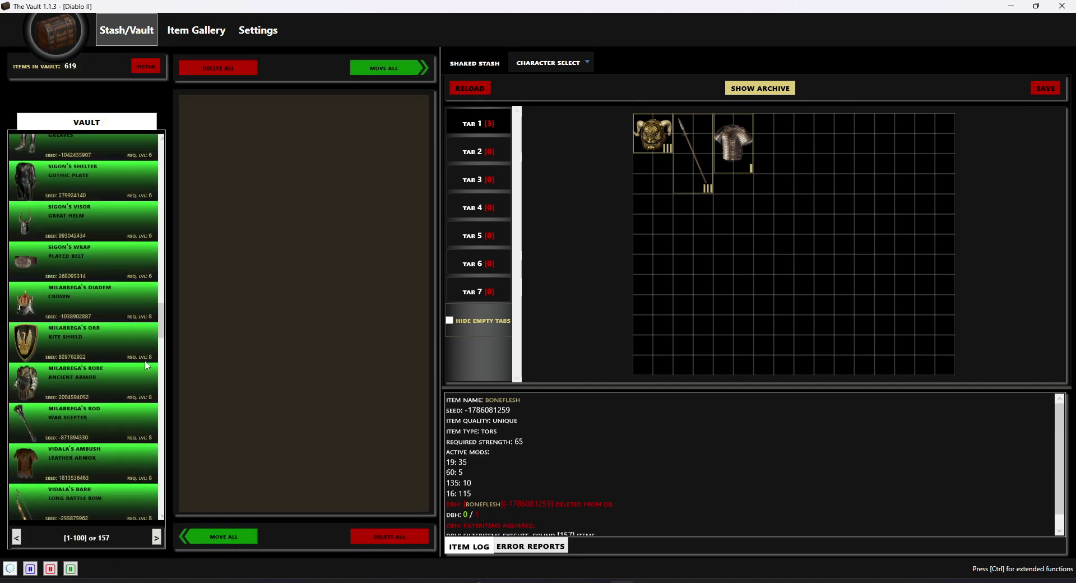
Move Milabrega's Orb and Vidala's Barb from the vault to shared stash tab 1
left_click(65, 335)
left_click(370, 68)
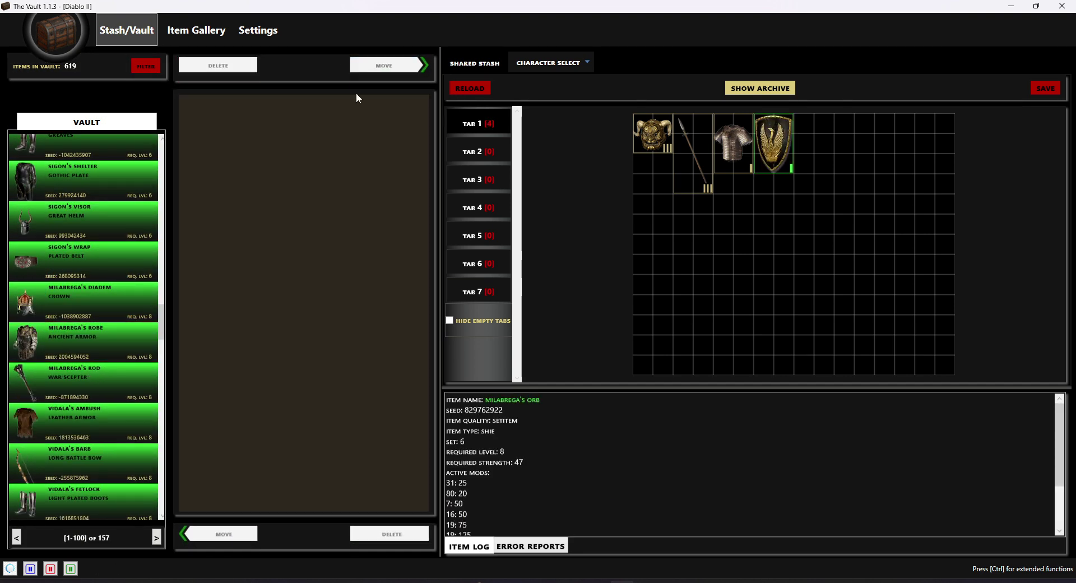
left_click(68, 477)
left_click(387, 68)
Narrow the vault's Set-rarity filter to the Boots item type and apply it
left_click(145, 67)
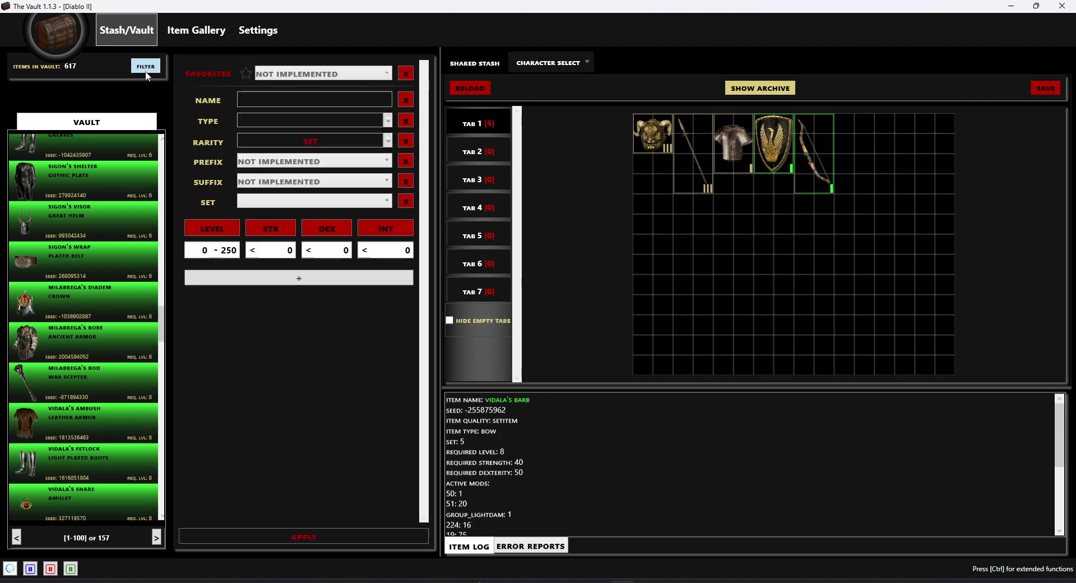
left_click(387, 121)
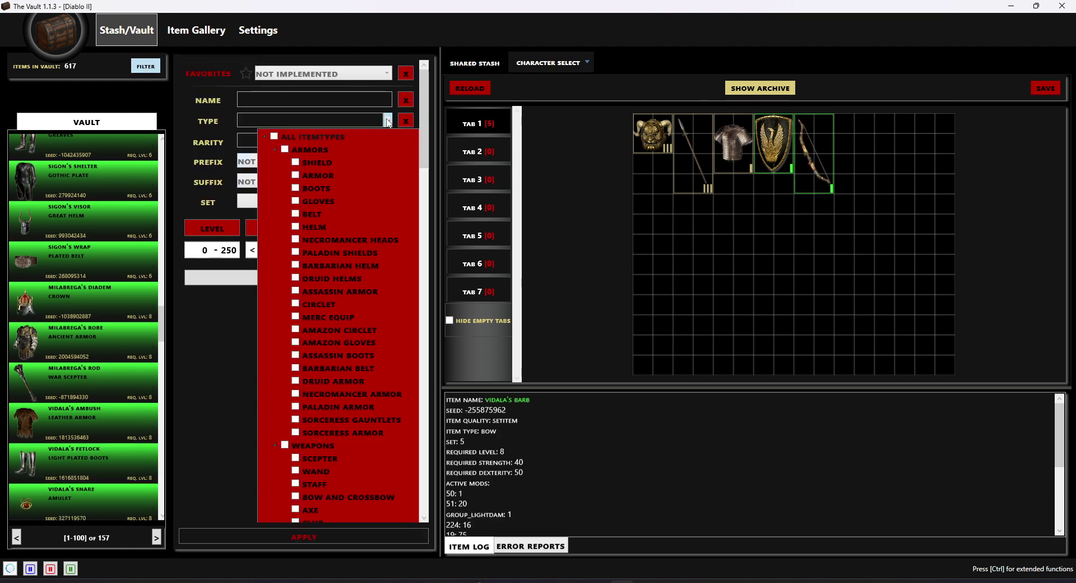
left_click(295, 188)
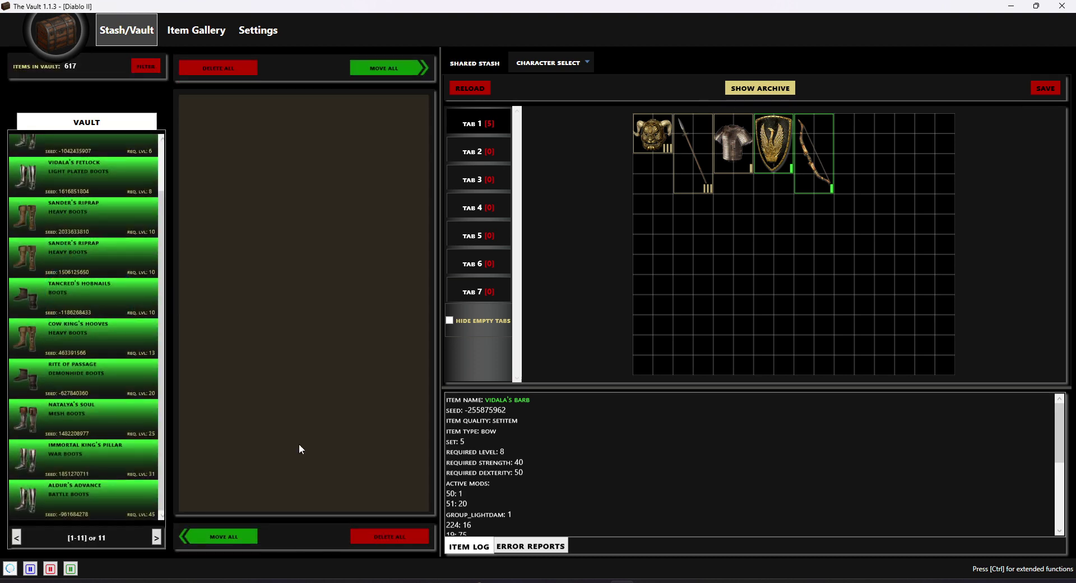
Move Cow King's Hooves from the filtered boots list to shared stash tab 1
left_click(79, 346)
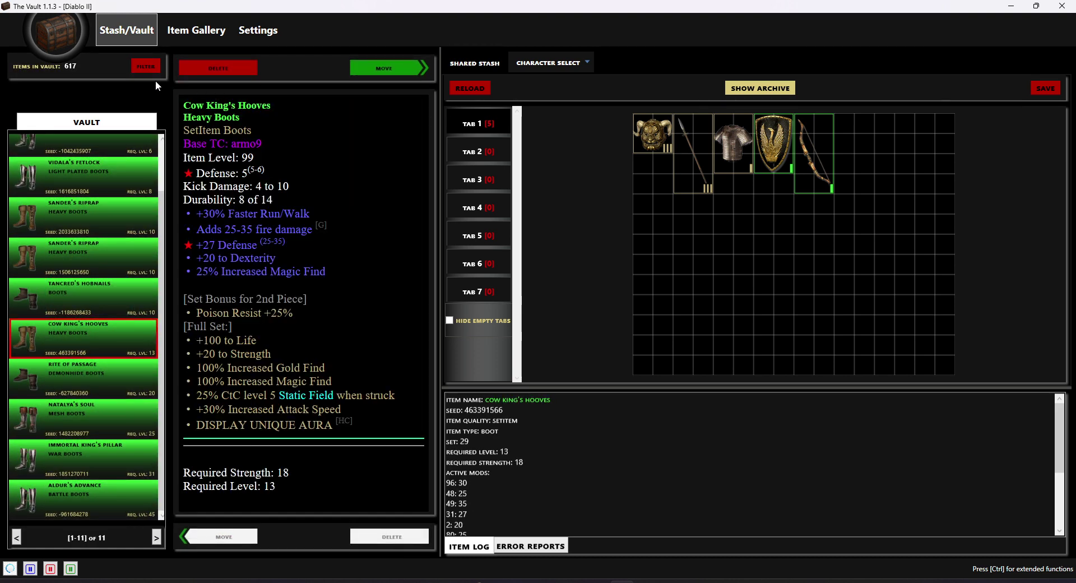
left_click(383, 72)
scroll(120, 264, "up", 1)
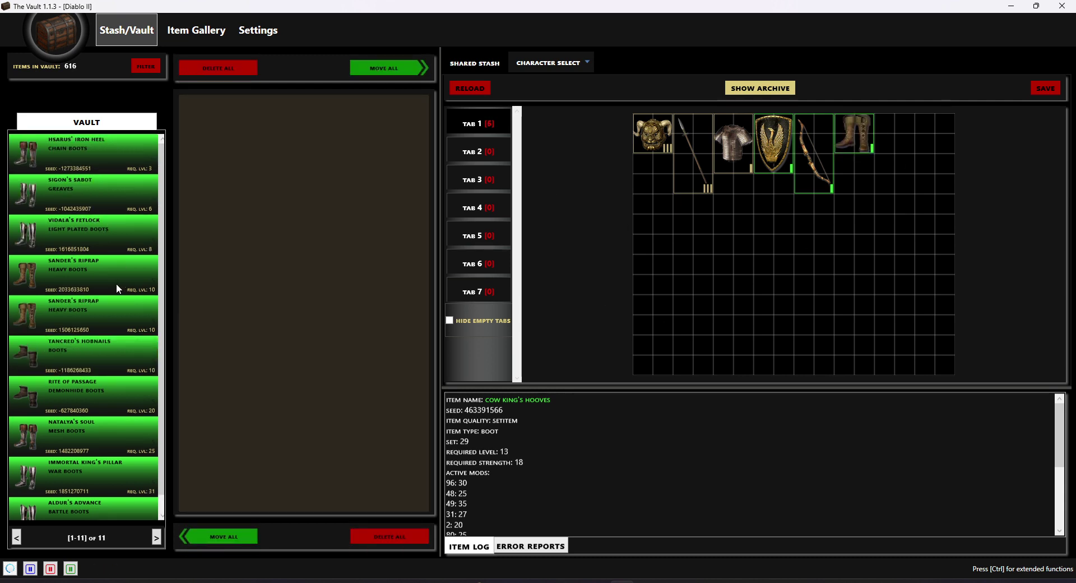
Replace the type and rarity filters with the name "stone" and view Immortal King's Stone Crusher and Endothermic Stone
left_click(145, 67)
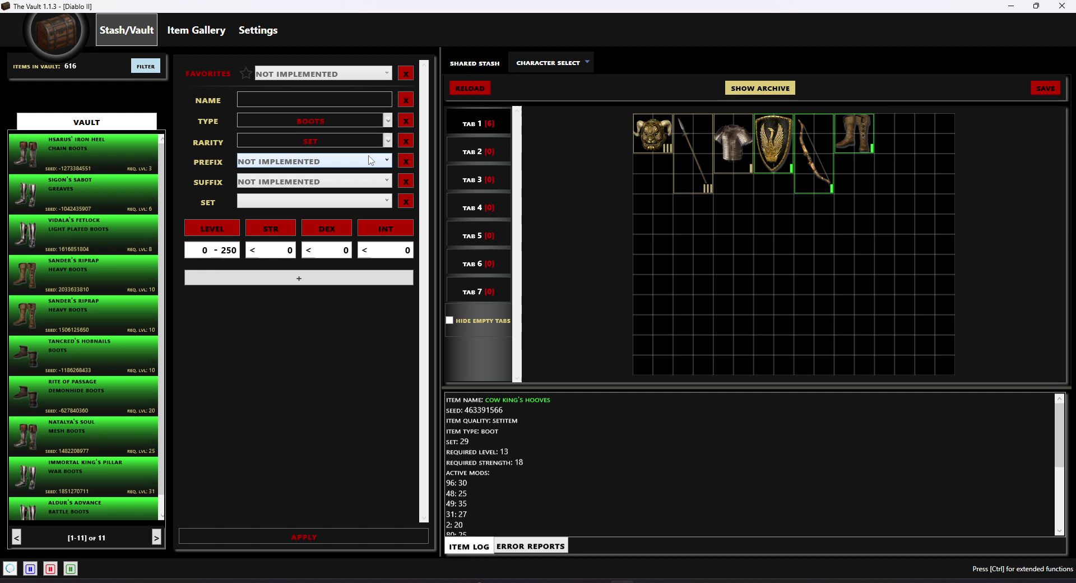
left_click(406, 121)
left_click(406, 140)
left_click(294, 98)
type("stone")
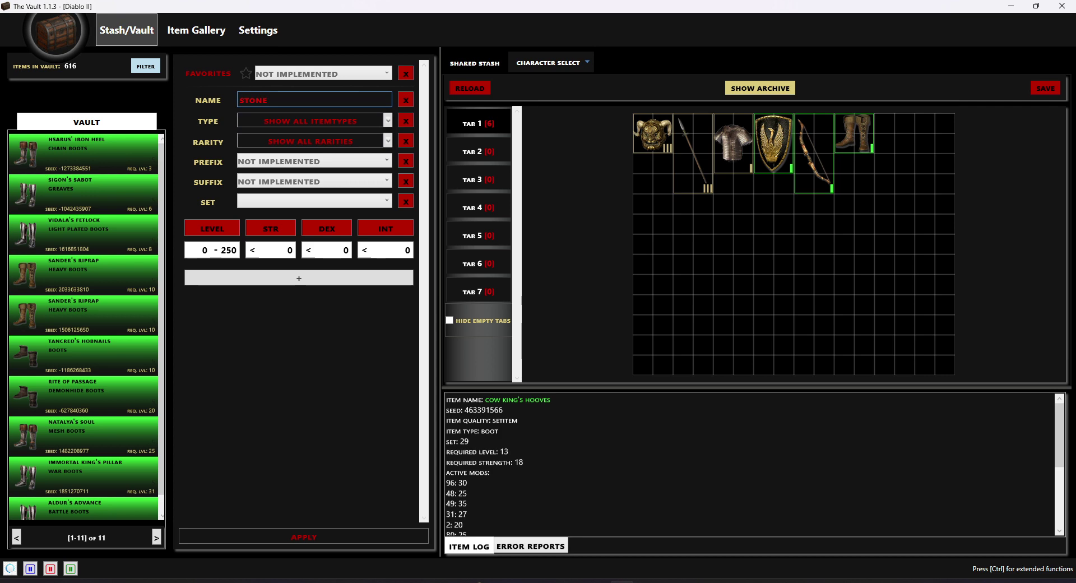
key("Return")
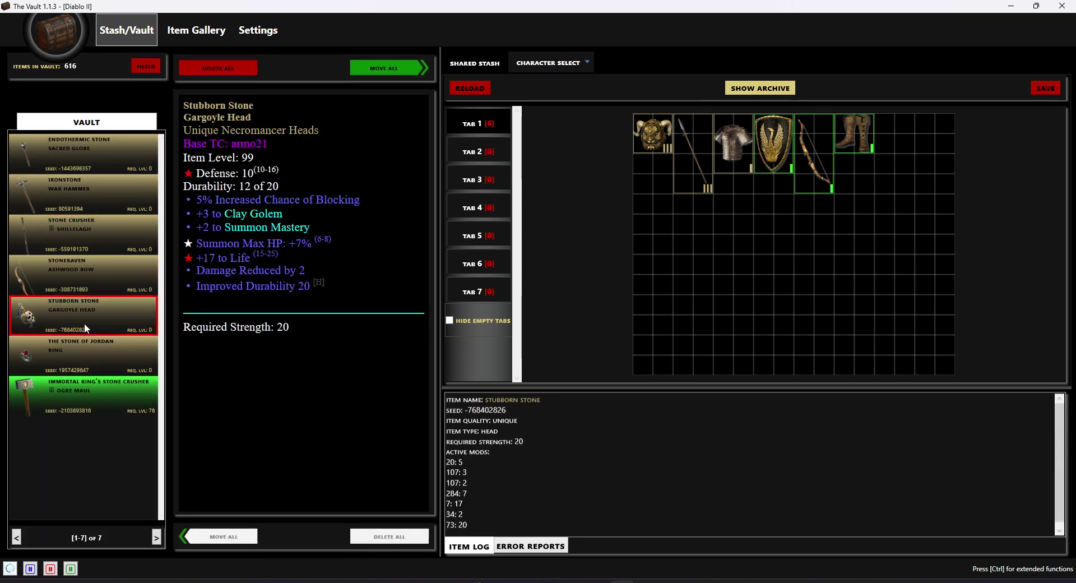
left_click(79, 391)
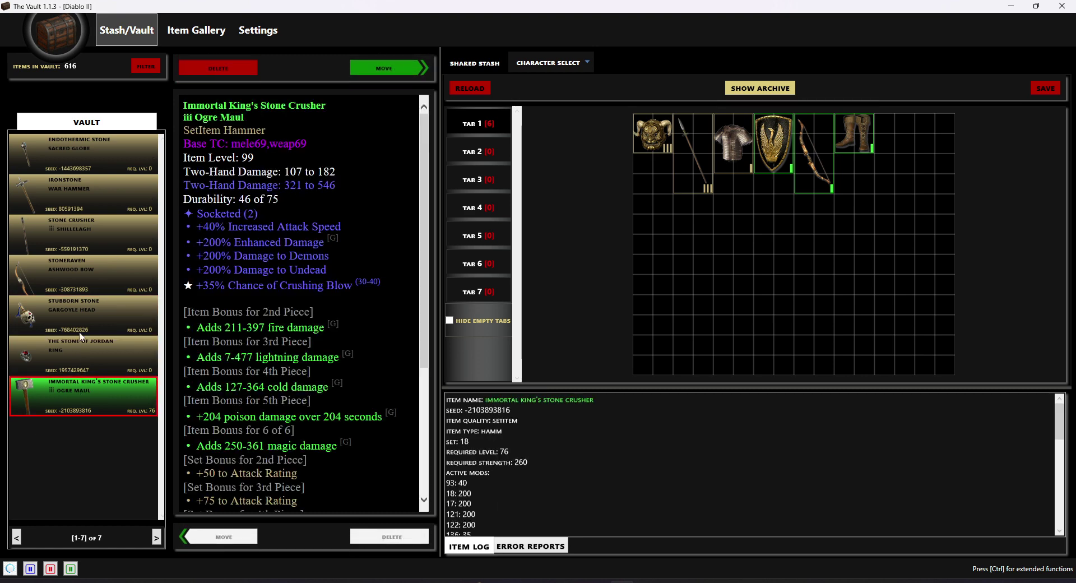
left_click(109, 154)
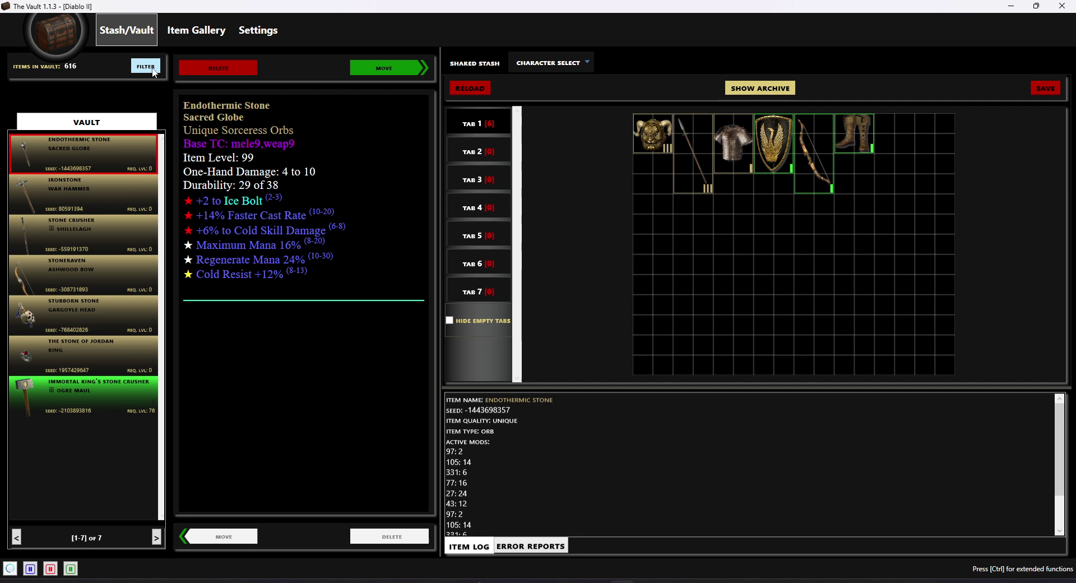
Clear the name filter and filter the vault by the Immortal King set
left_click(149, 70)
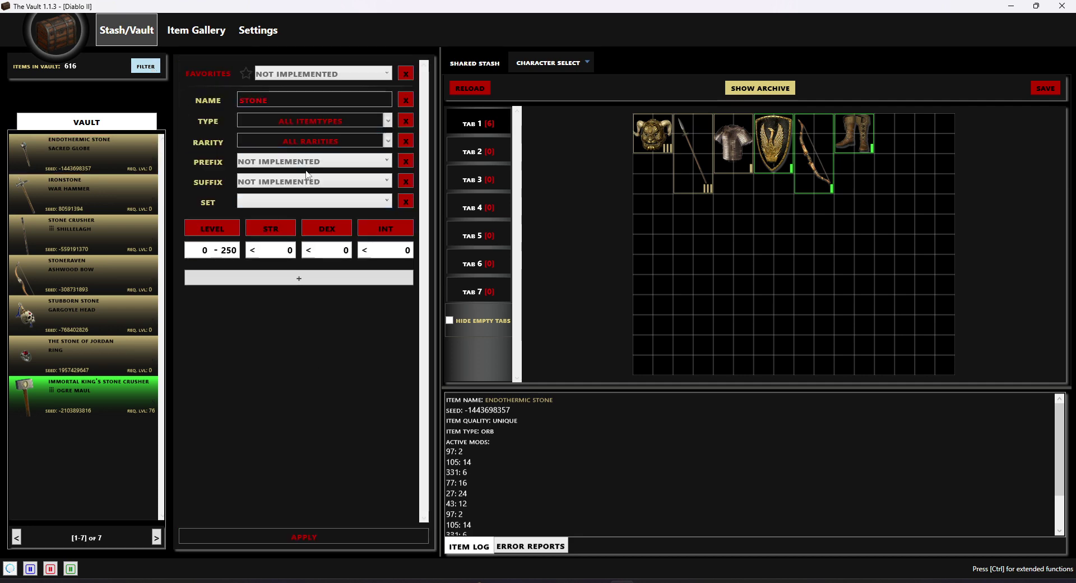
left_click(386, 208)
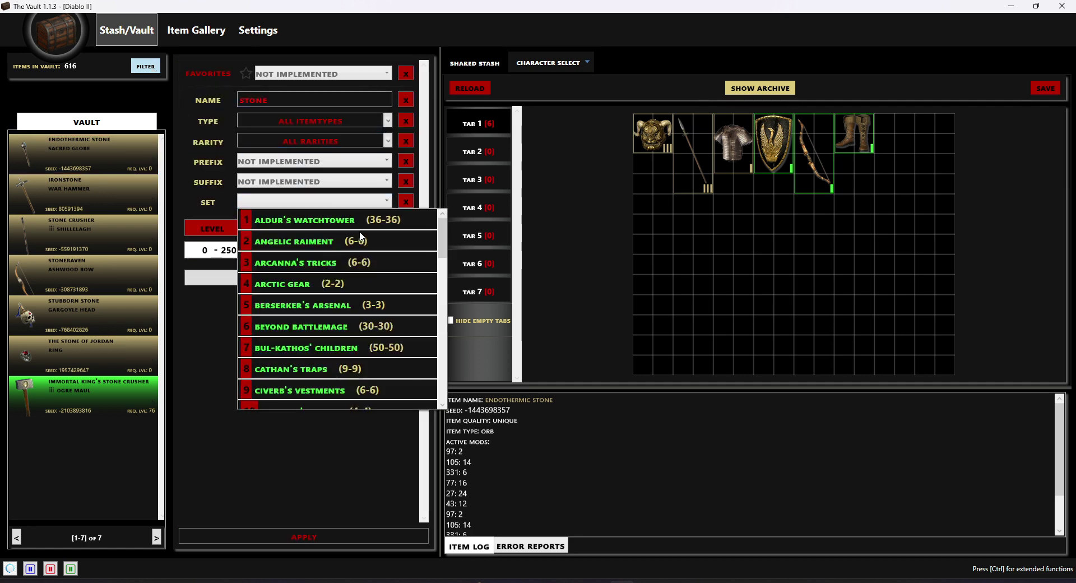
scroll(296, 337, "down", 4)
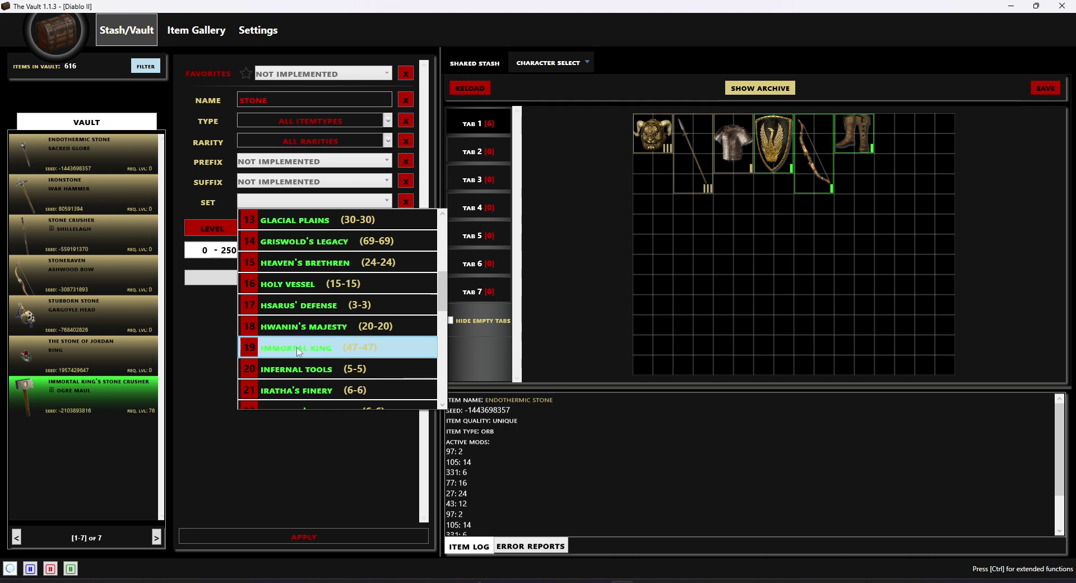
left_click(296, 351)
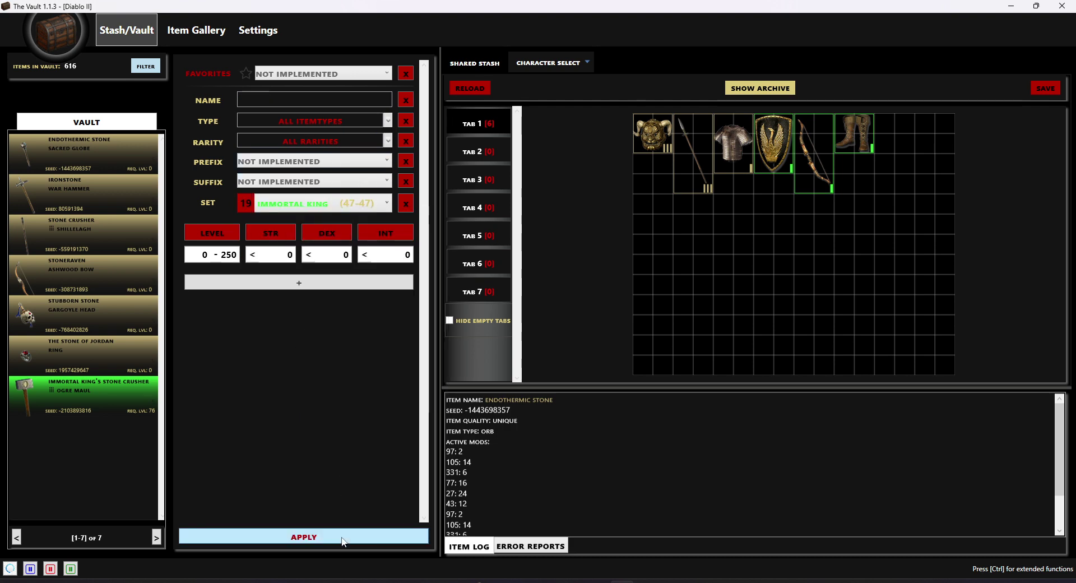
left_click(304, 537)
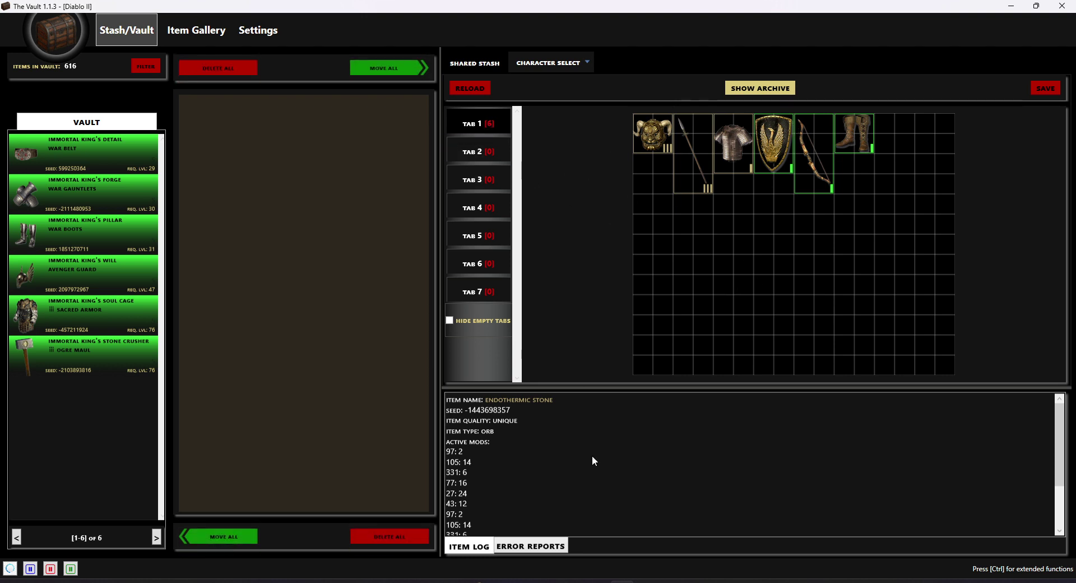
Switch to Diablo II: Resurrected, enter the game and inspect Arioc's Needle, Vidala's Barb and Cow King's Hooves in the shared stash
left_click(599, 582)
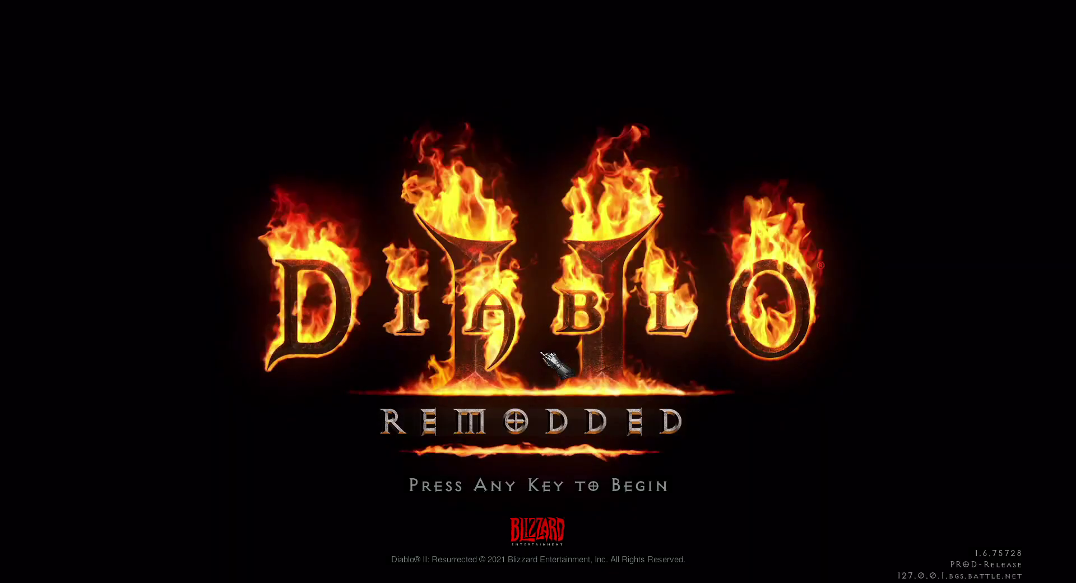
left_click(884, 120)
double_click(947, 66)
left_click(538, 259)
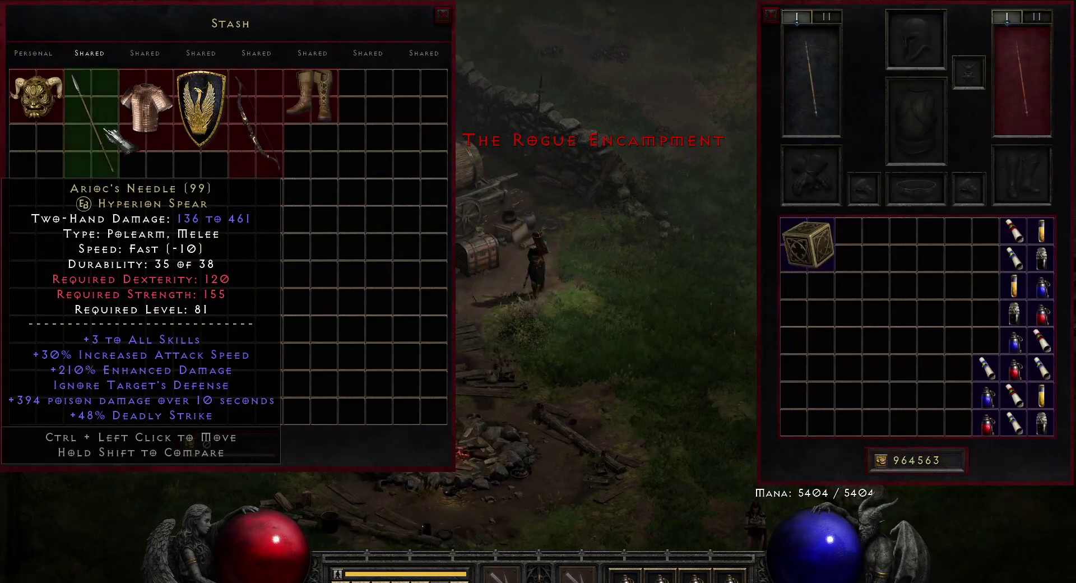
mouse_move(263, 118)
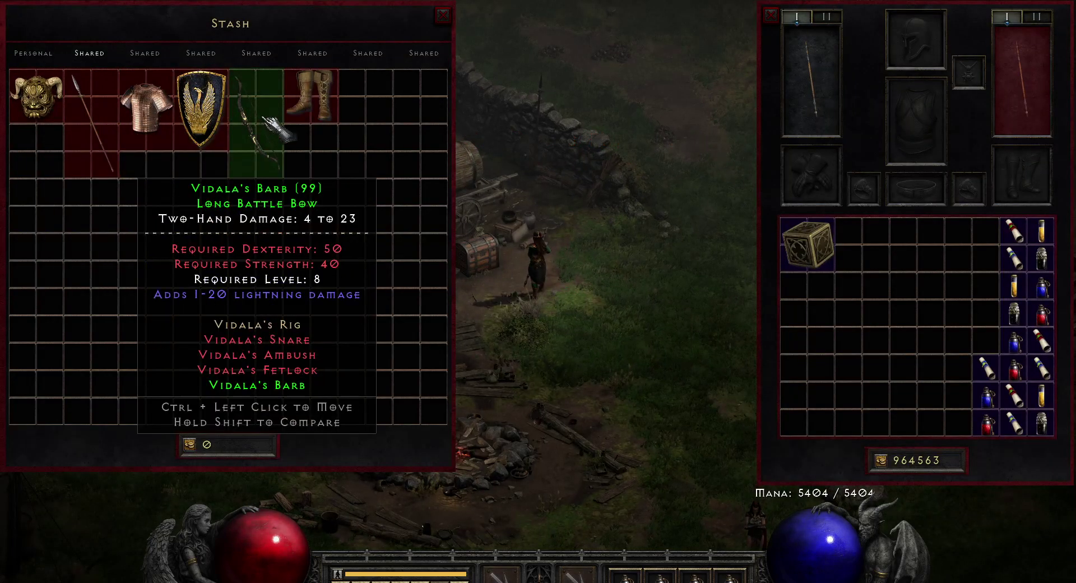
mouse_move(313, 93)
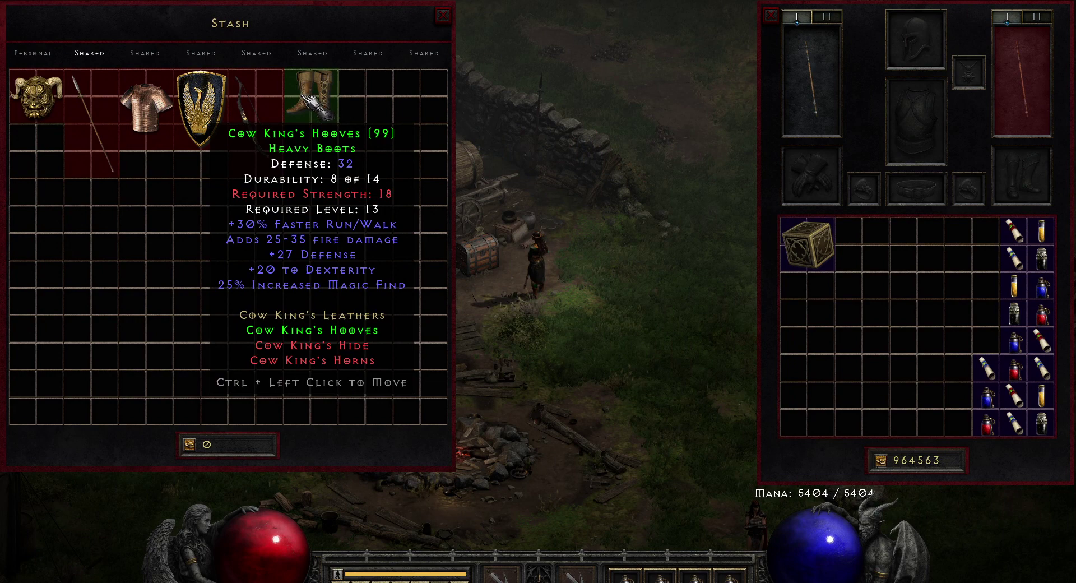
Move all six items from the shared stash into the character's inventory
left_click(314, 95, "ctrl")
left_click(242, 98, "ctrl")
left_click(200, 107, "ctrl")
left_click(145, 101, "ctrl")
left_click(104, 121, "ctrl")
left_click(51, 101, "ctrl")
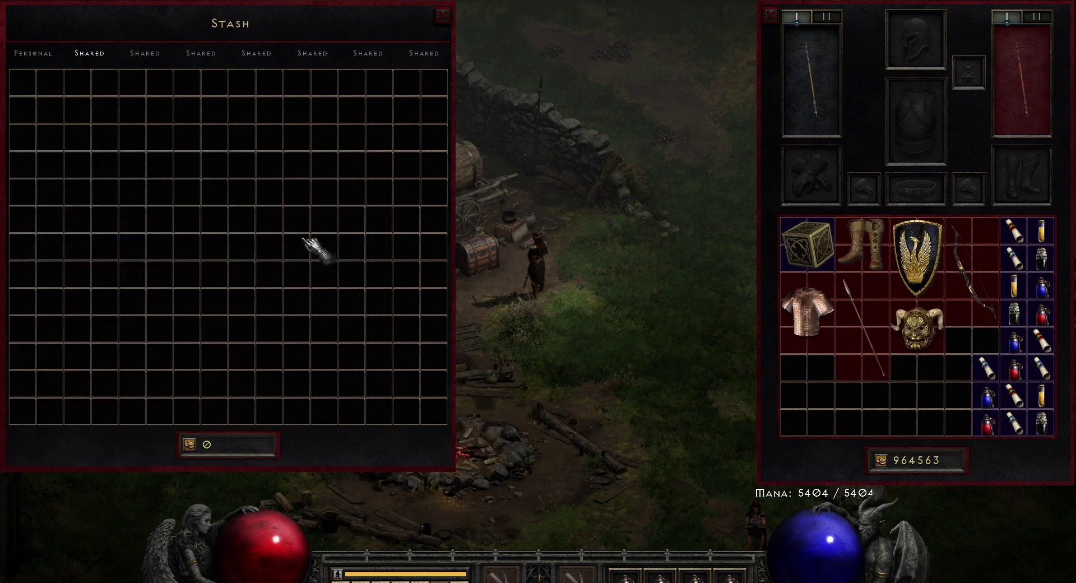
Close the stash, then save and exit the game to the character selection screen
key("Escape")
key("Escape")
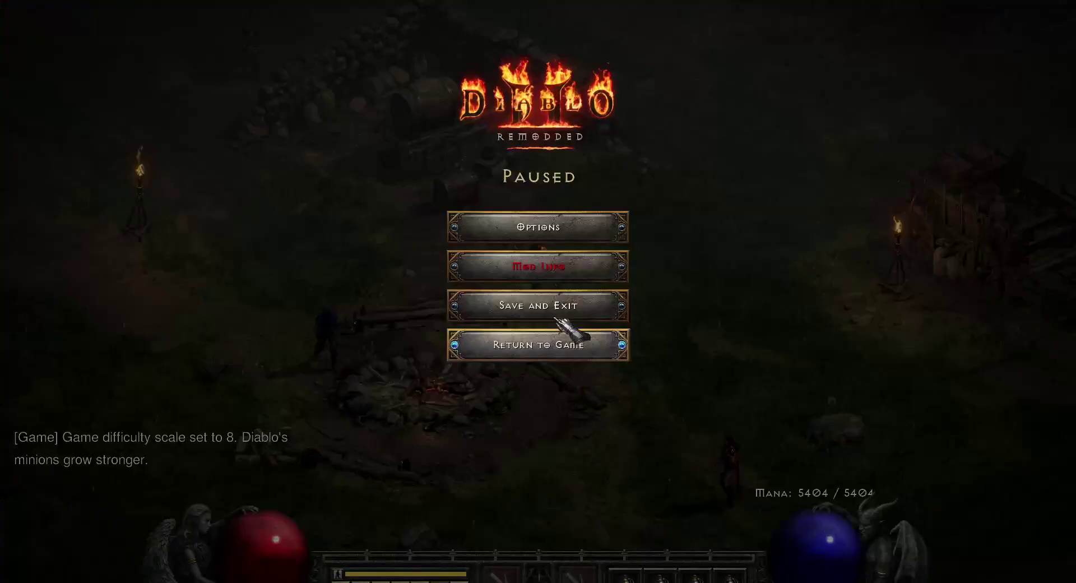
left_click(552, 305)
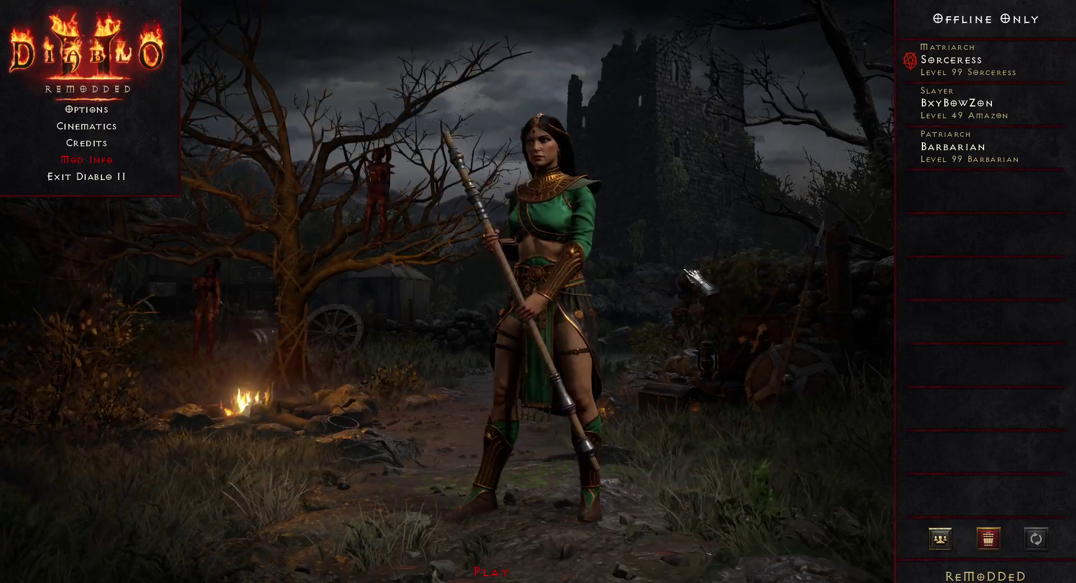
Switch to The Vault and reload the shared stash
key("alt+Tab")
left_click(516, 174)
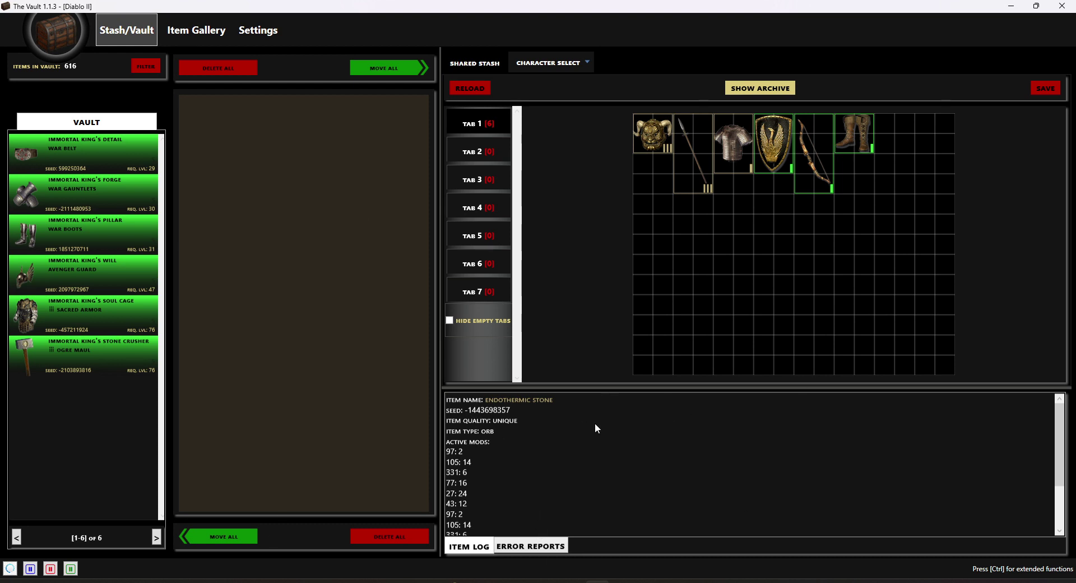
mouse_move(844, 581)
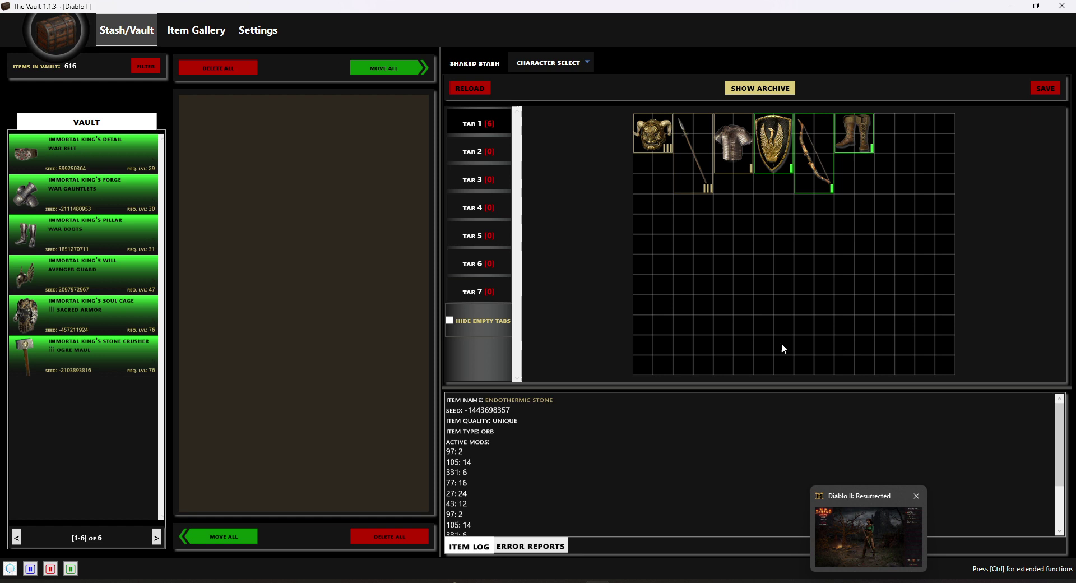
left_click(468, 89)
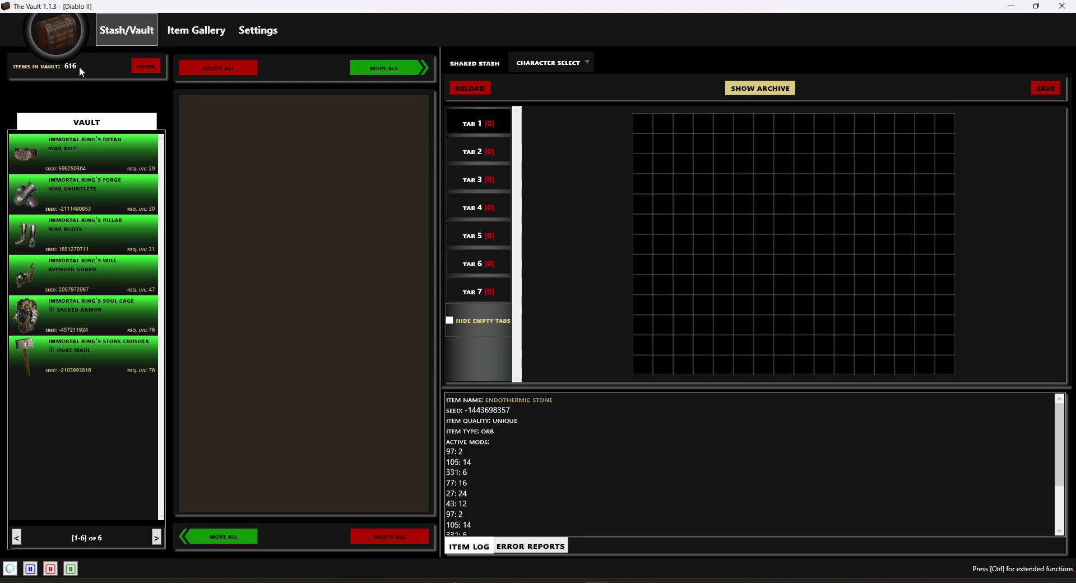
Clear the Immortal King set filter and apply the filters so the vault lists all item types and rarities
left_click(145, 66)
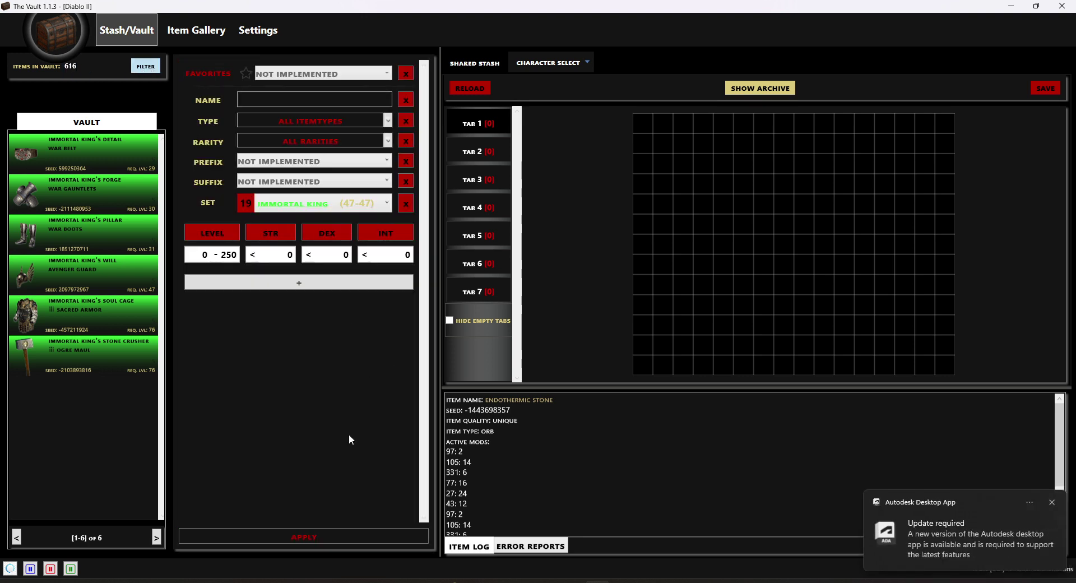
left_click(336, 537)
left_click(1052, 504)
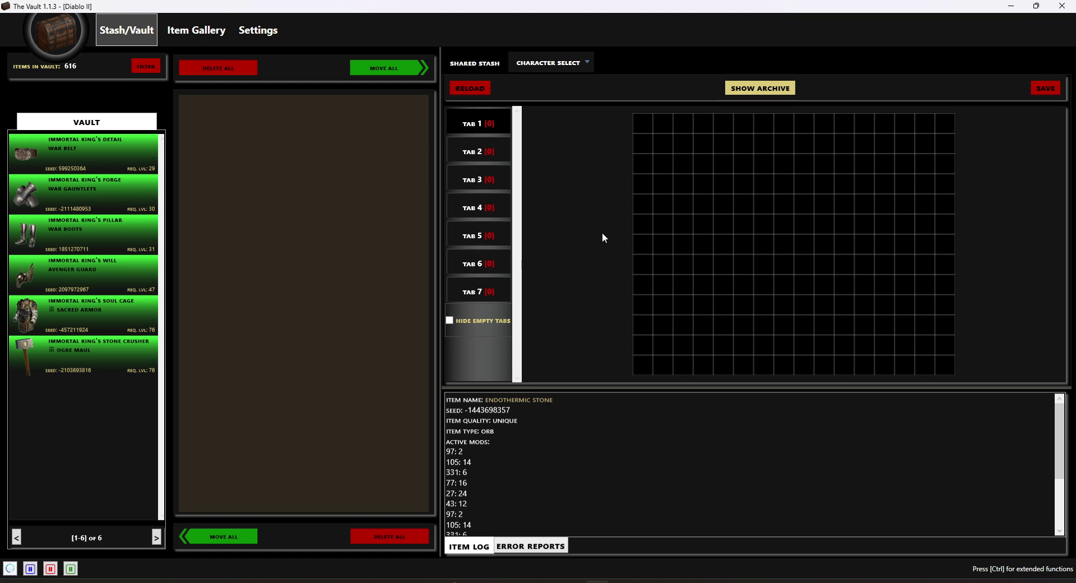
left_click(146, 66)
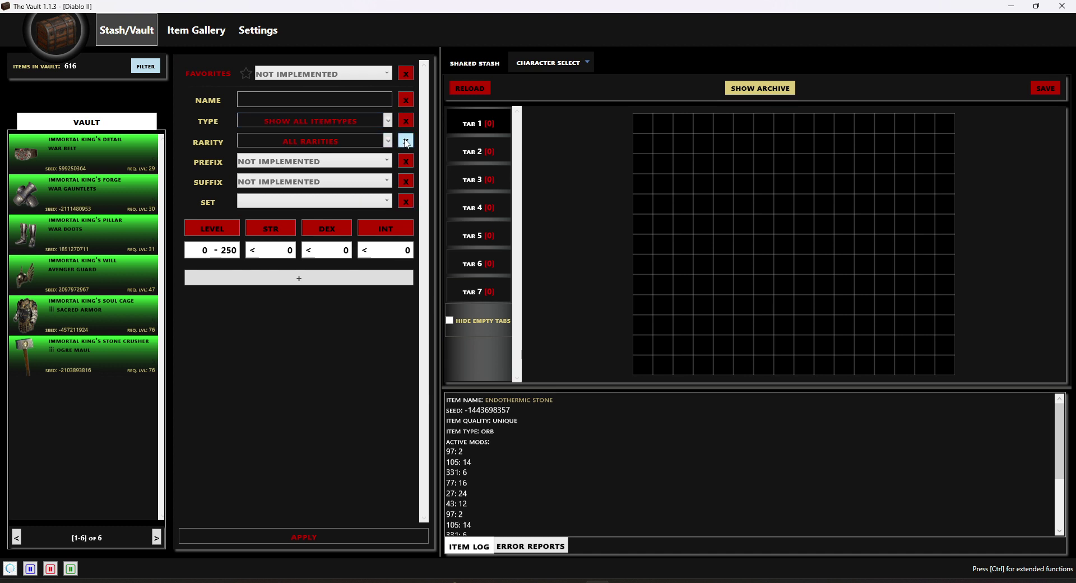
left_click(304, 536)
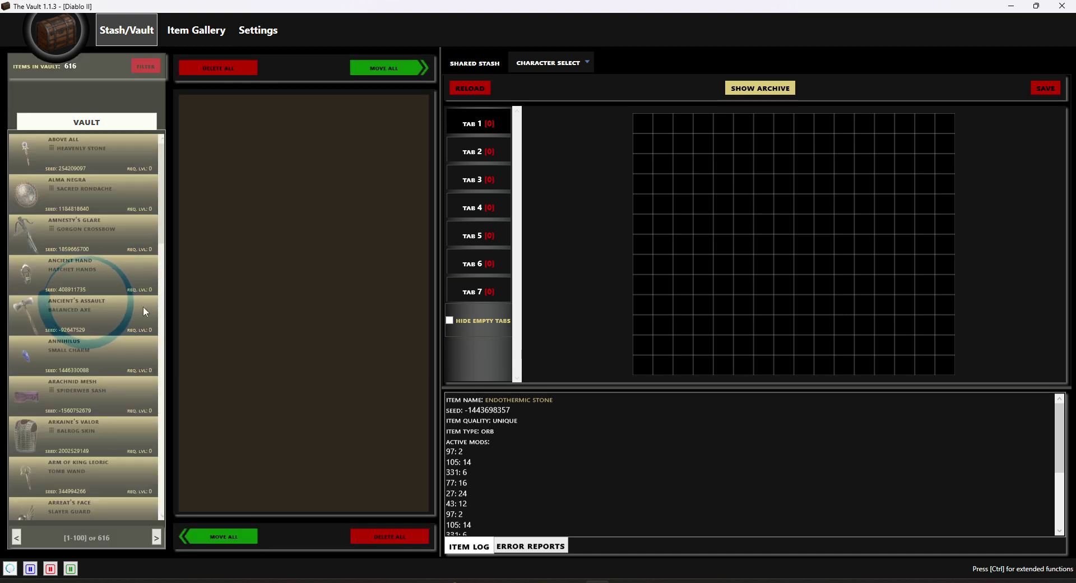
Move Above All and Ancient's Assault from the vault to shared stash tab 1
left_click(118, 155)
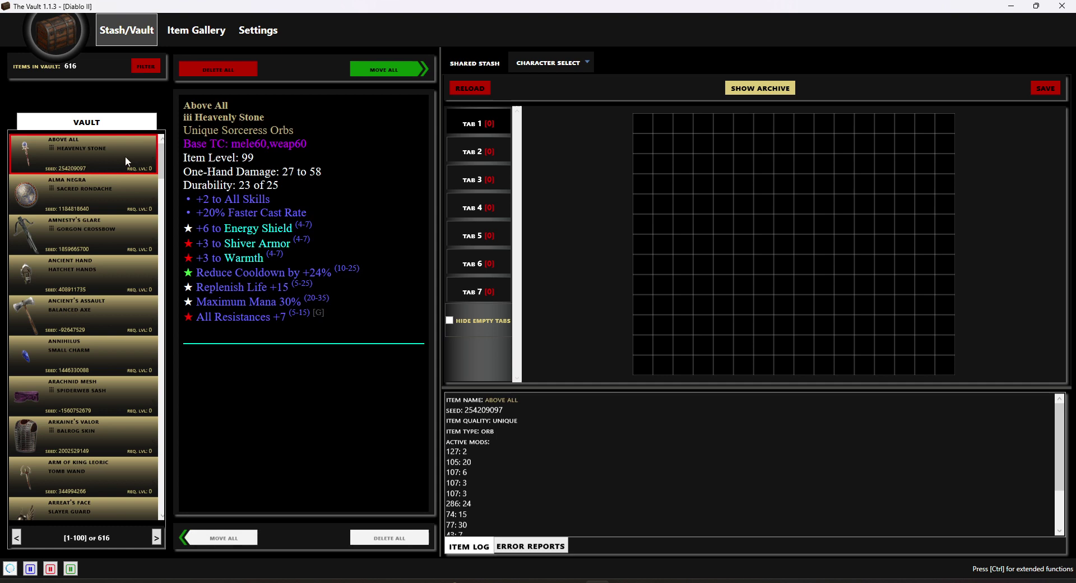
left_click(389, 72)
left_click(84, 274)
left_click(359, 70)
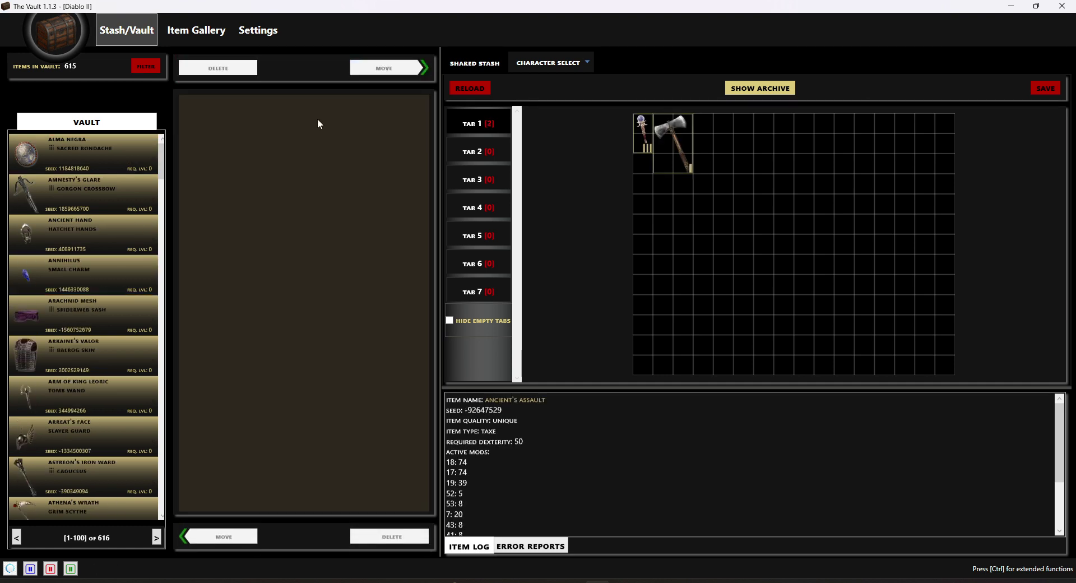
Move Arkaine's Valor, Arreat's Face and Athena's Wrath to shared stash tab 1, and return all stash items to the vault
left_click(80, 354)
left_click(387, 67)
left_click(84, 395)
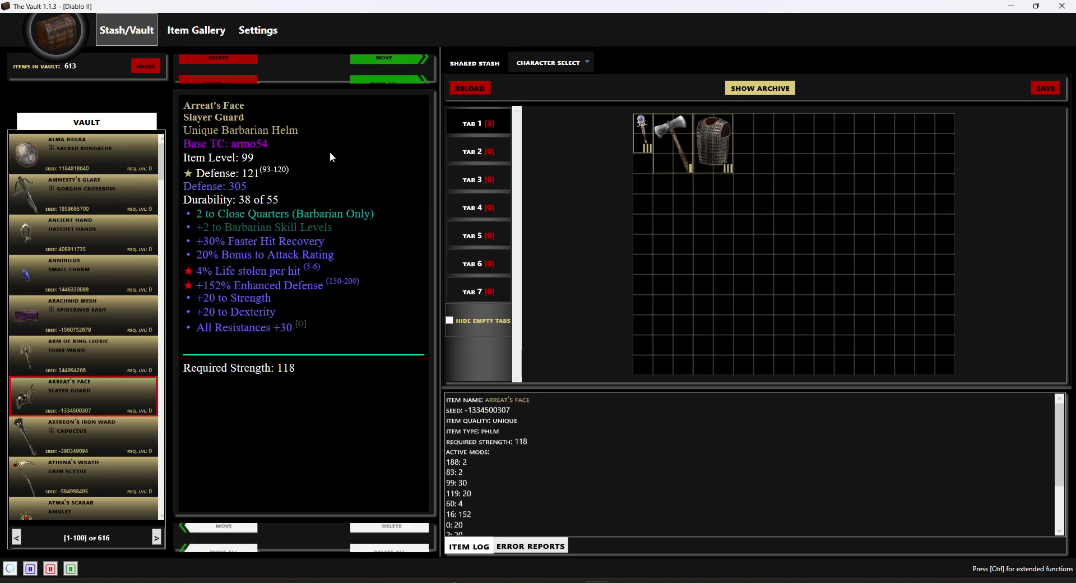
left_click(383, 68)
left_click(103, 429)
left_click(389, 67)
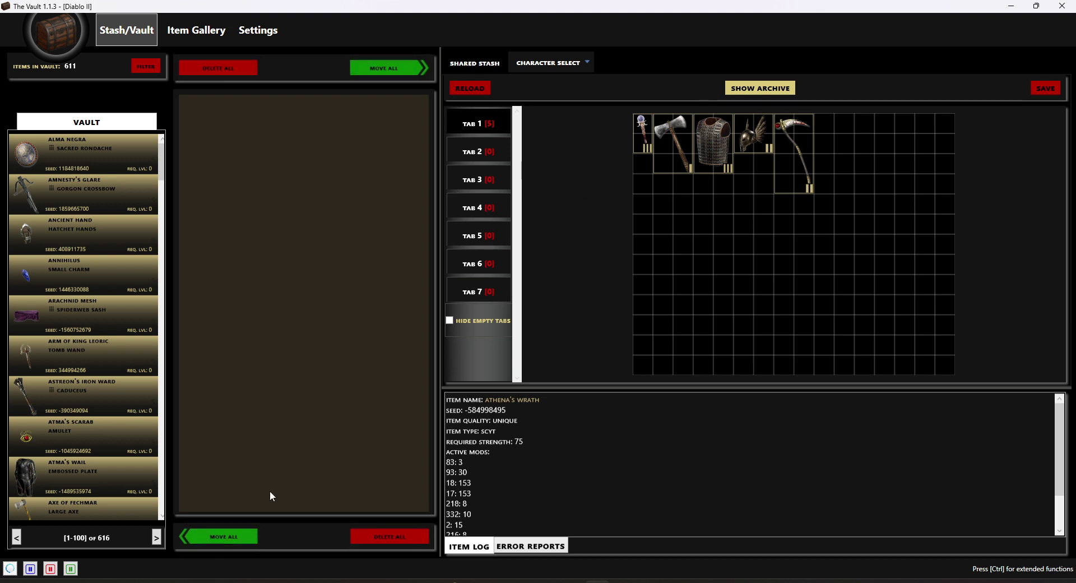
left_click(224, 537)
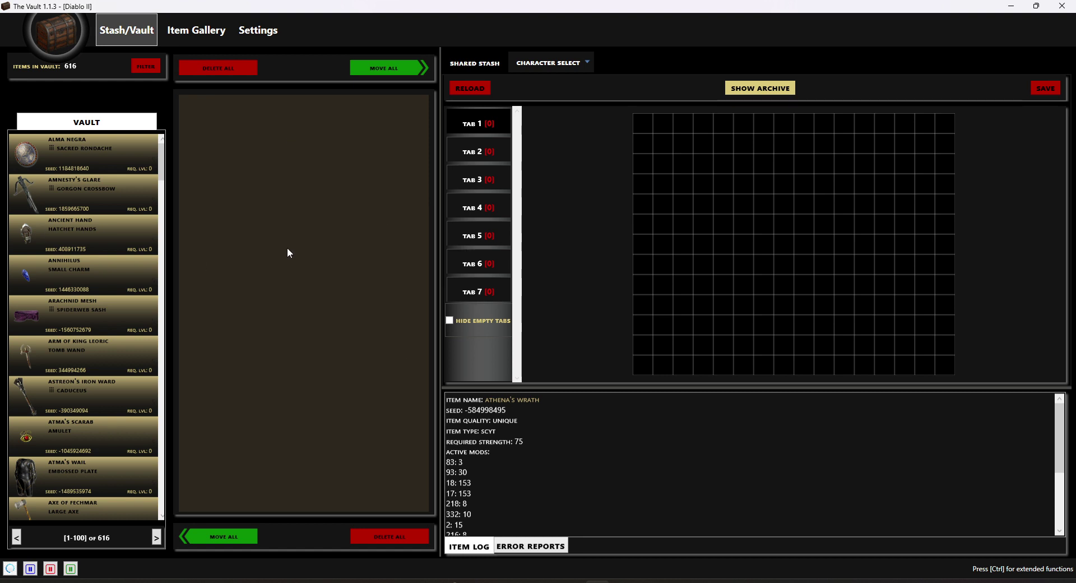
Open the Item Gallery and look through the completion status of the unique weapon categories
left_click(194, 32)
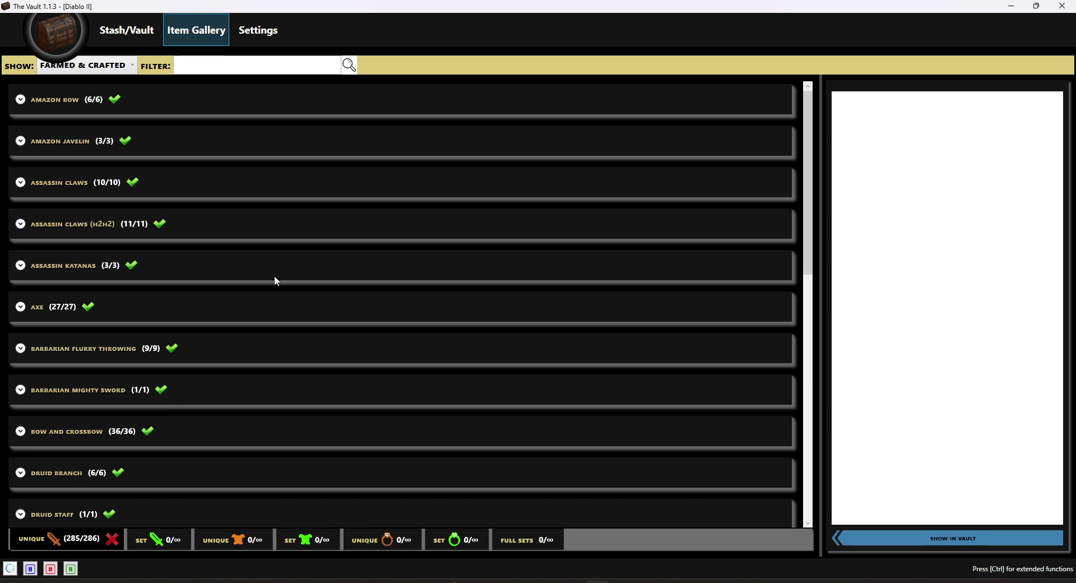
scroll(274, 338, "down", 5)
scroll(275, 341, "down", 4)
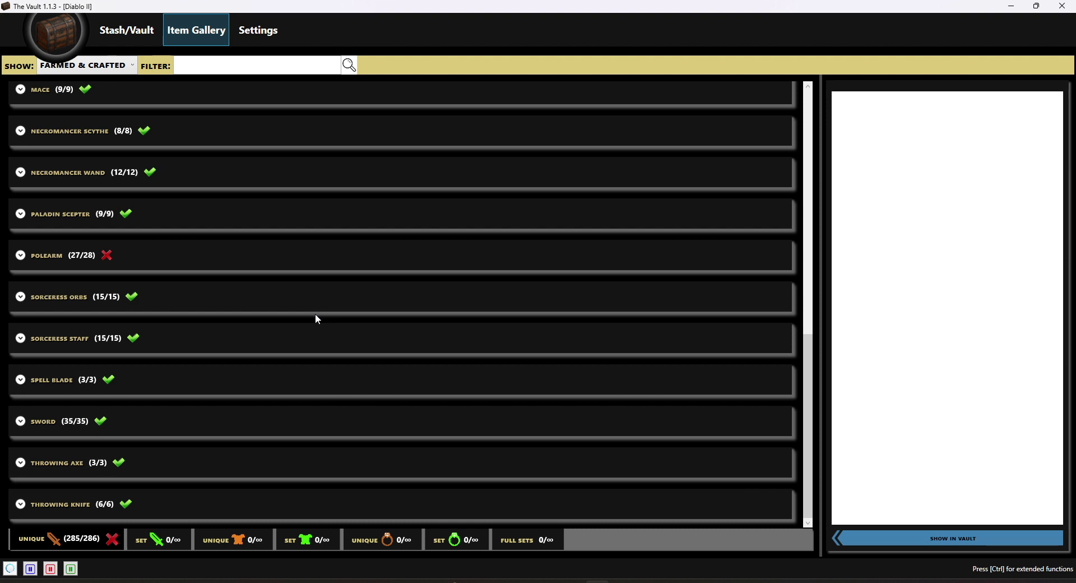
scroll(213, 324, "up", 1)
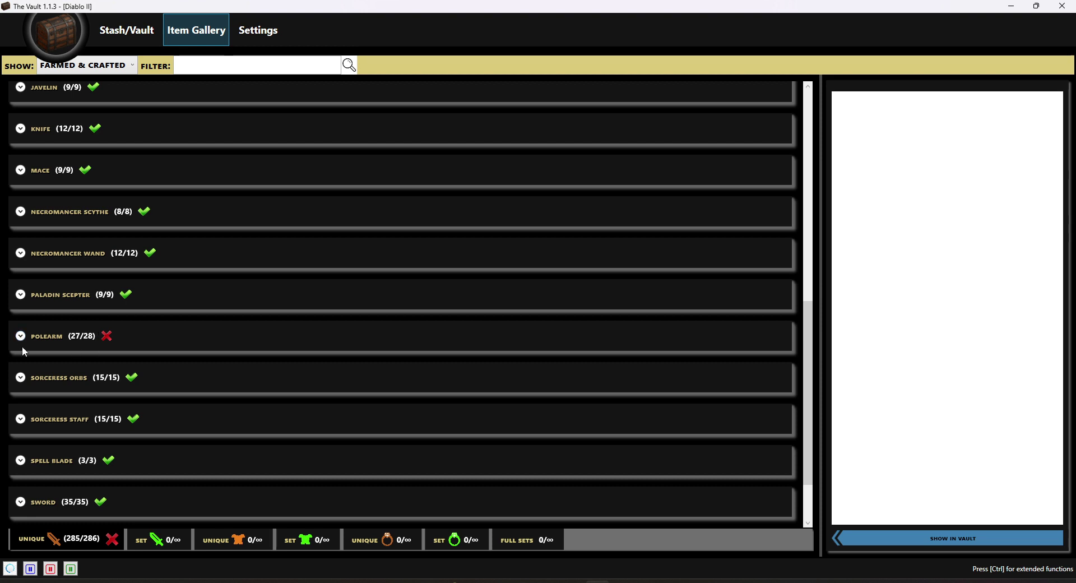
scroll(129, 318, "up", 4)
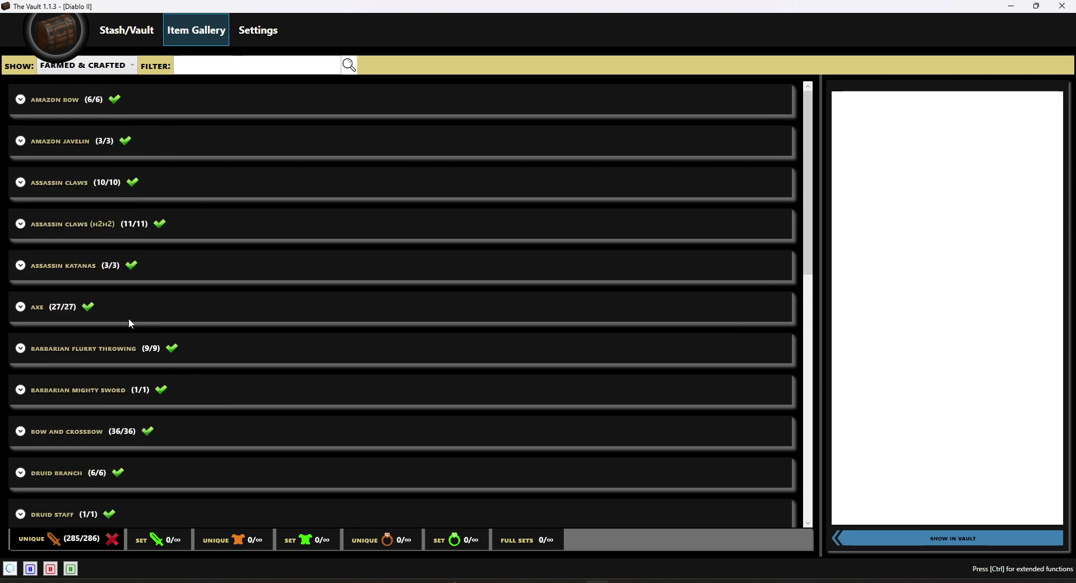
scroll(129, 318, "down", 5)
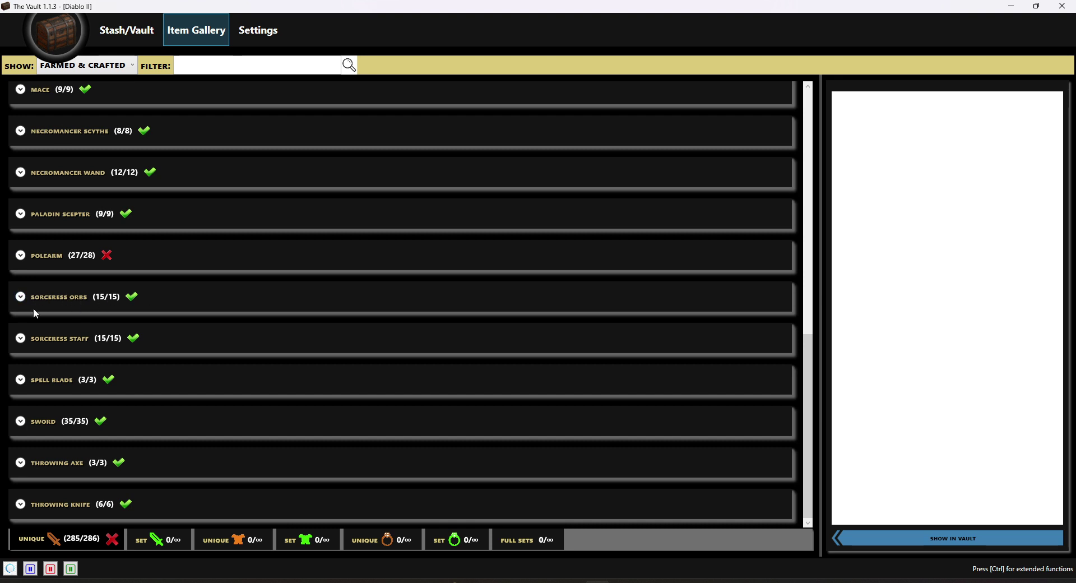
Expand the unique Paladin Scepter category and view The Fetid Sprinkler, the level 42 scepter and Astreon's Iron Ward
left_click(41, 215)
left_click(266, 275)
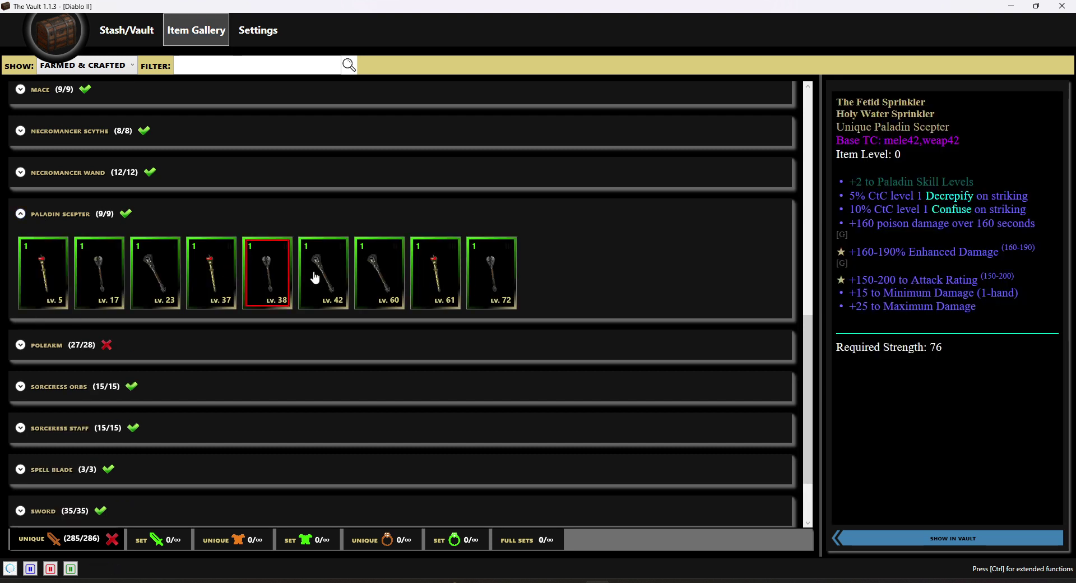
left_click(315, 277)
left_click(379, 272)
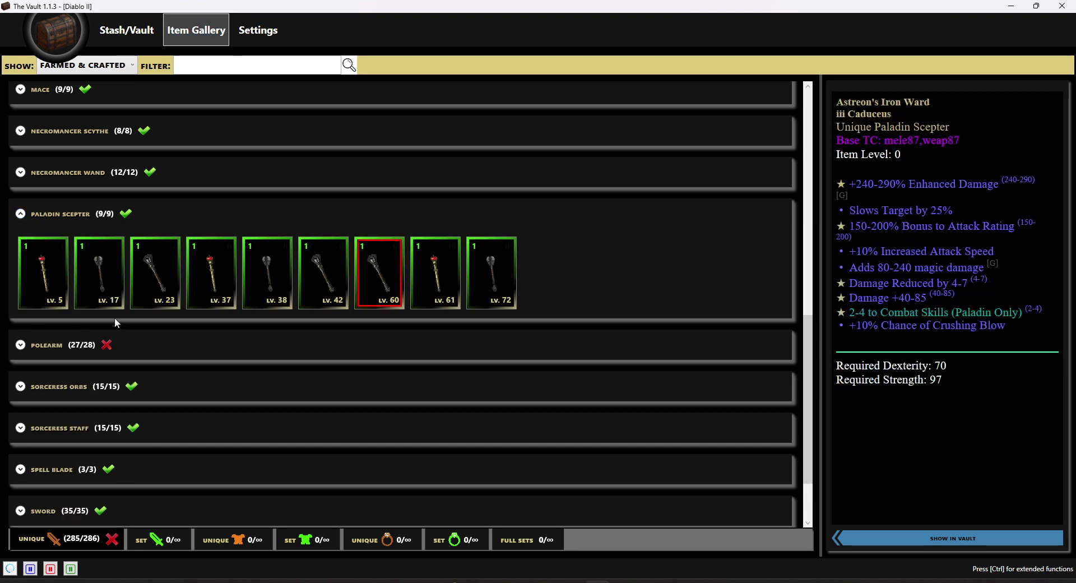
Expand the unique Polearm category and view the details of Arioc's Needle and the level 80 polearm
left_click(281, 353)
scroll(292, 348, "down", 2)
left_click(707, 363)
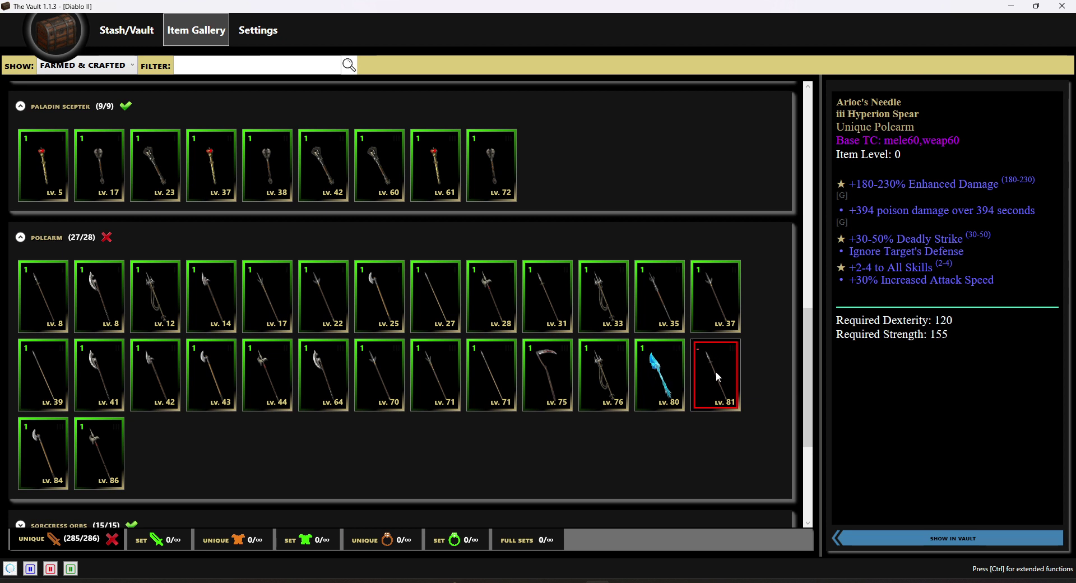
left_click(659, 378)
left_click(701, 372)
Check the gallery's completion for set weapons, unique and set armor, and unique and set jewelry
left_click(150, 543)
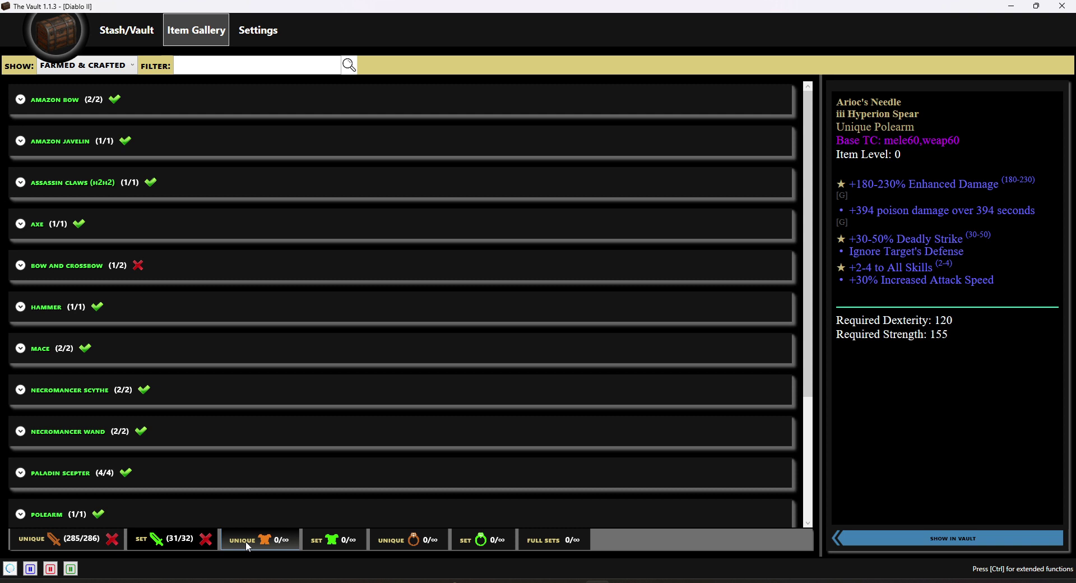
left_click(245, 540)
left_click(365, 544)
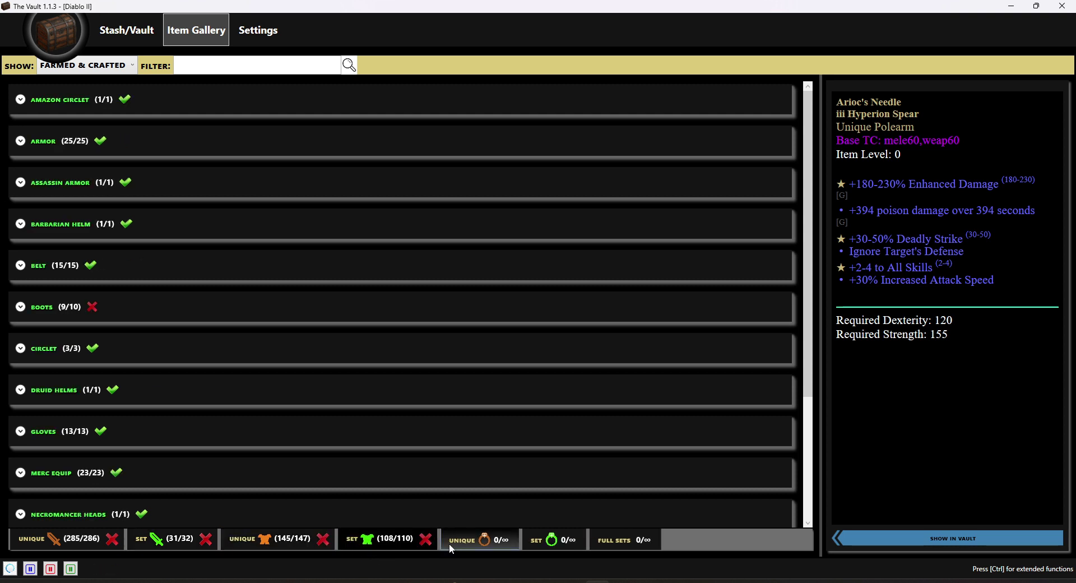
left_click(456, 541)
left_click(574, 542)
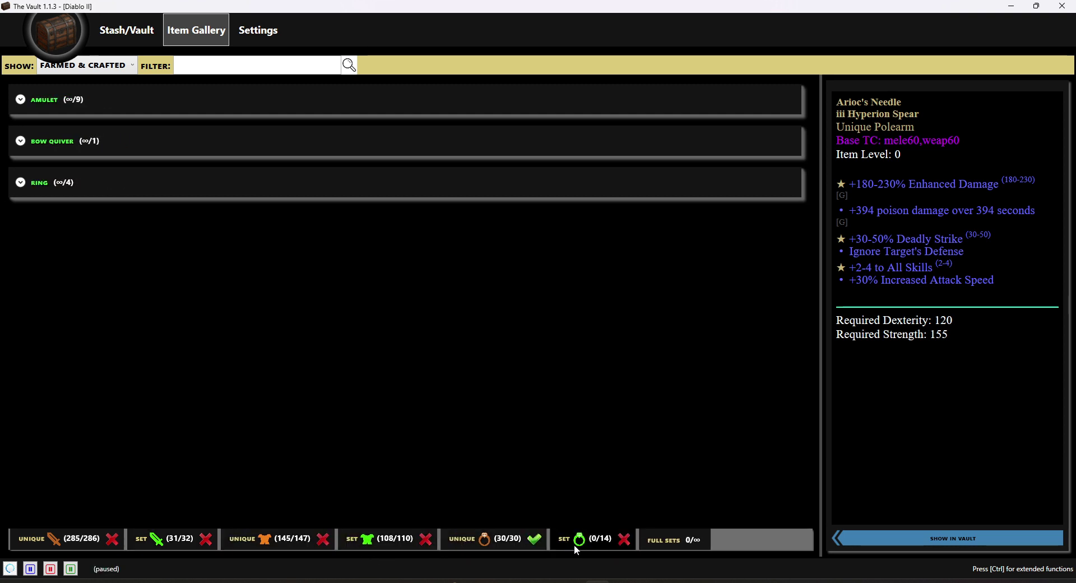
View the gallery's full sets and look through the list for incomplete ones such as Cow King's Leathers
left_click(673, 546)
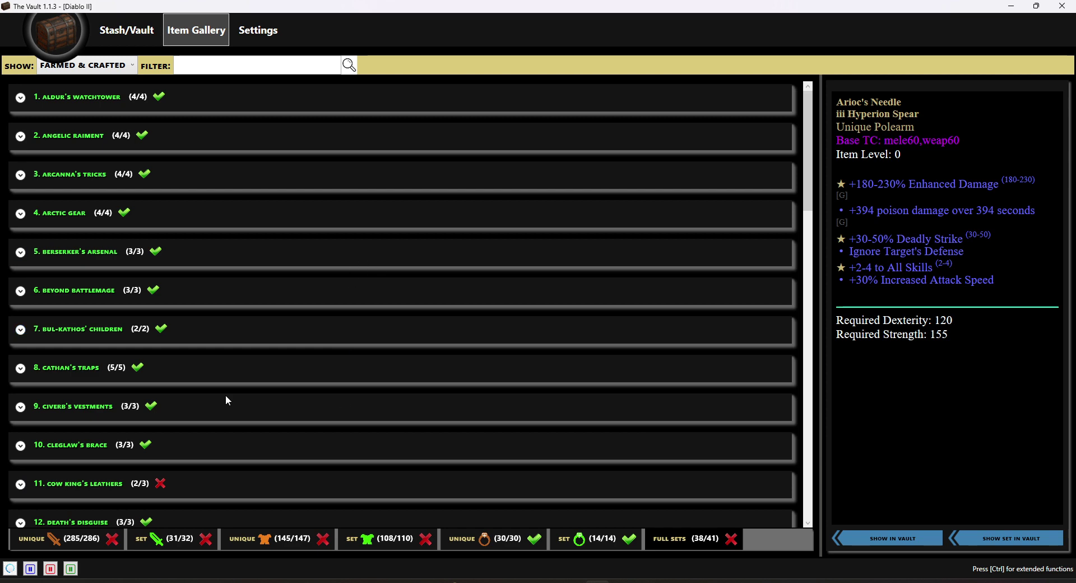
scroll(226, 394, "down", 5)
scroll(225, 395, "down", 5)
scroll(225, 394, "up", 9)
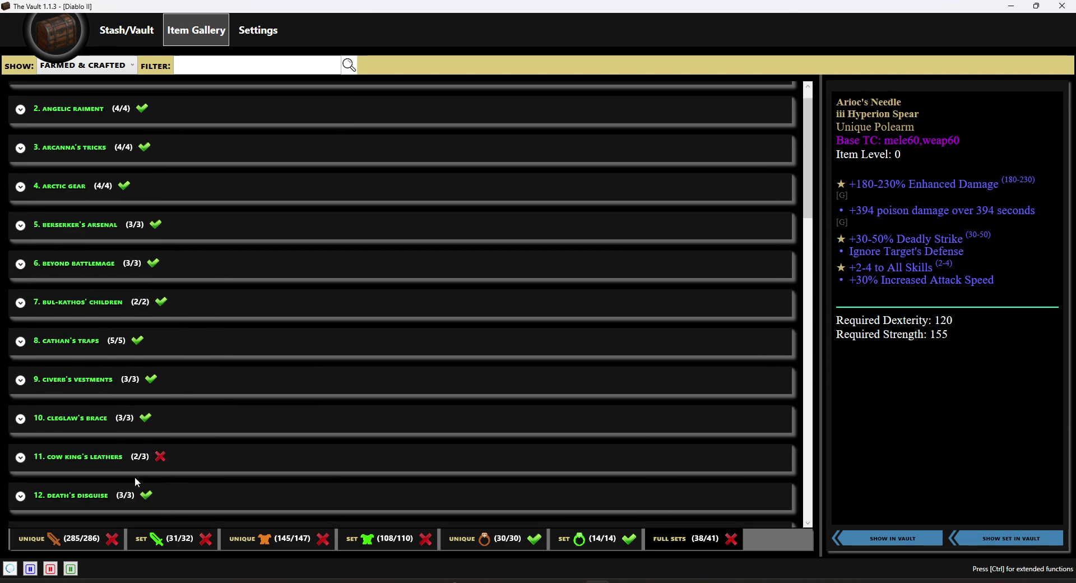
scroll(218, 384, "down", 2)
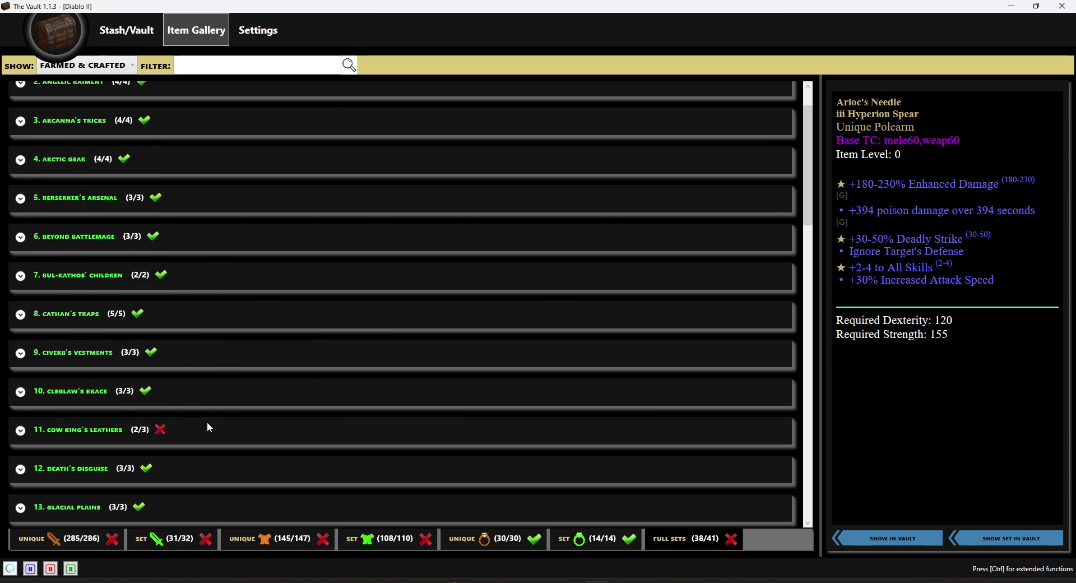
Return to the set weapons and view Pointed Justice under Amazon Javelin and Sander's Superstition under Necromancer Wand
left_click(158, 537)
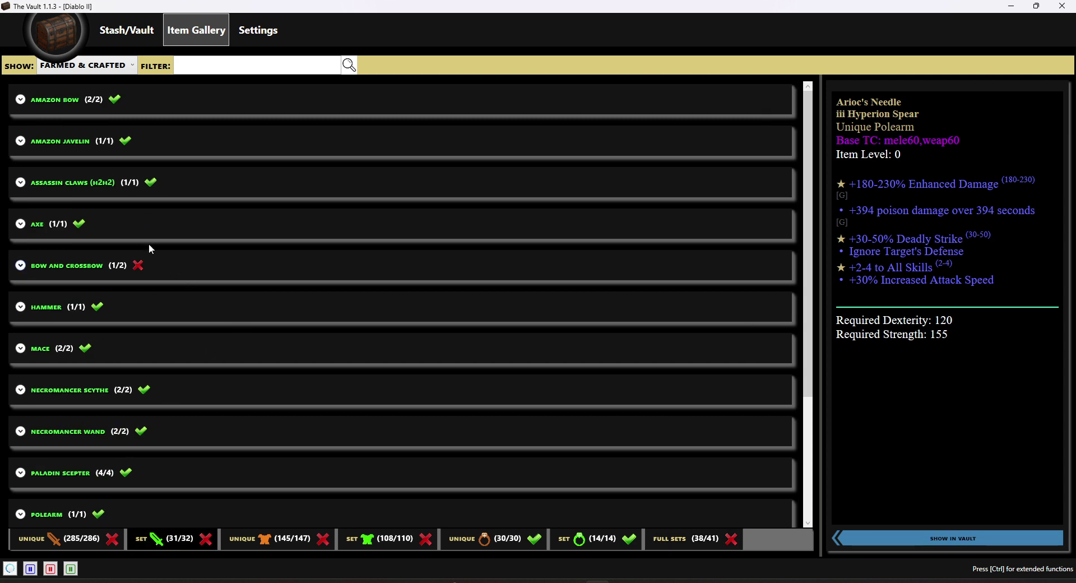
left_click(78, 143)
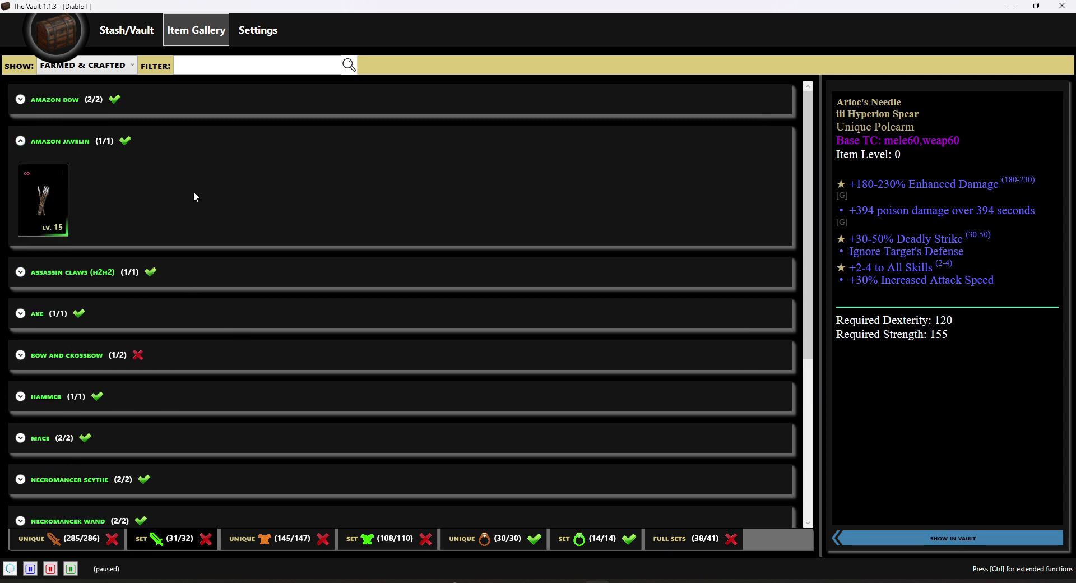
left_click(56, 202)
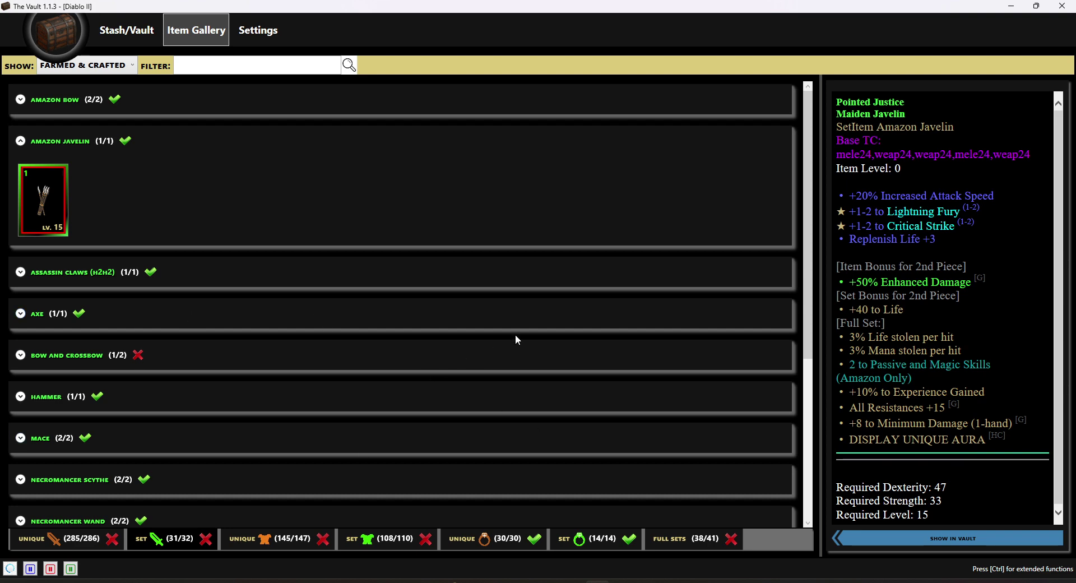
scroll(247, 353, "down", 5)
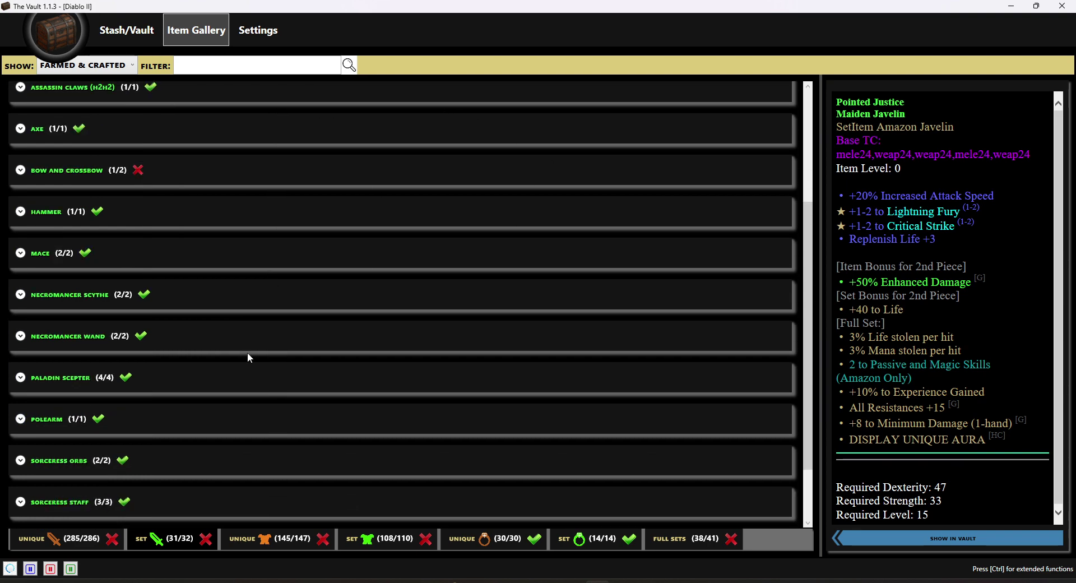
left_click(241, 336)
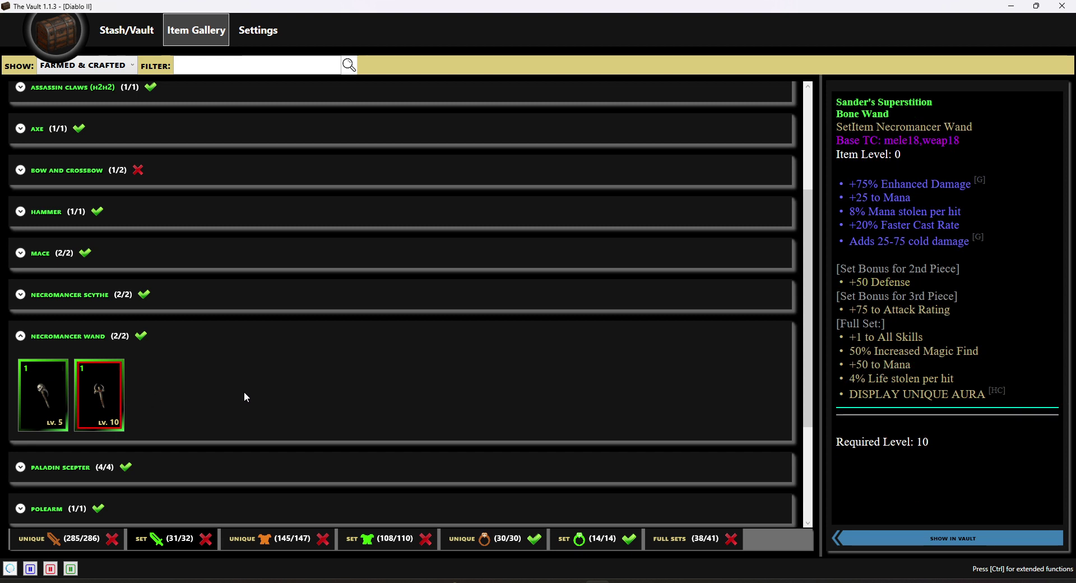
Switch the mod choice in the settings to BTDiablo and acknowledge the restart notice
left_click(264, 32)
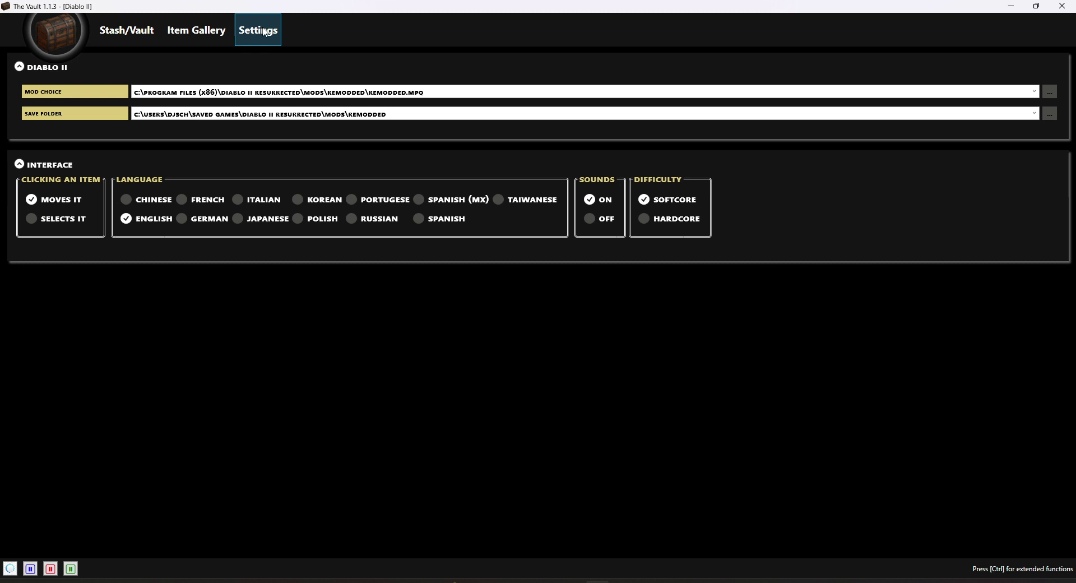
left_click(1034, 91)
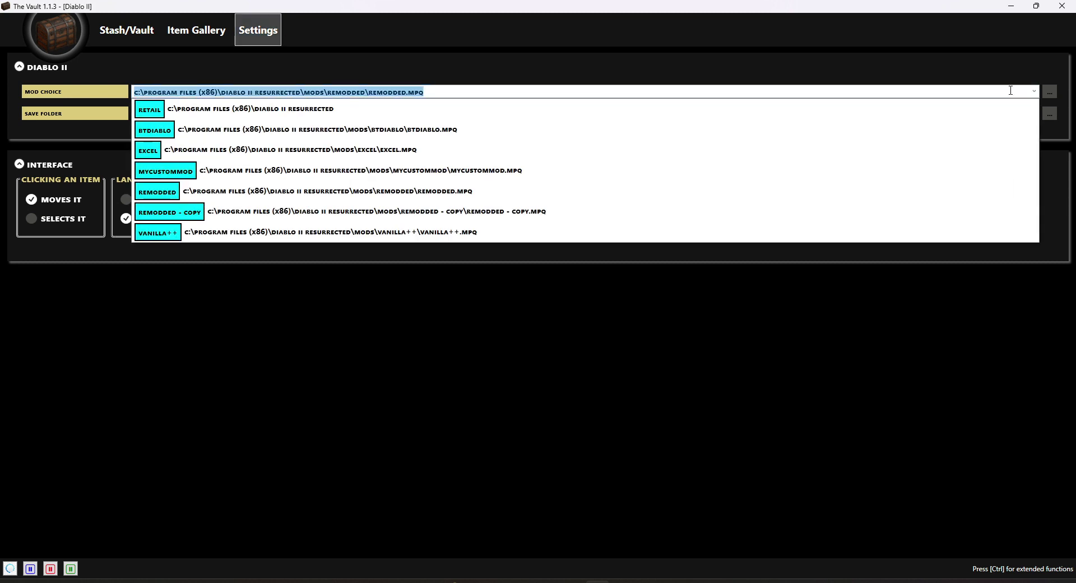
left_click(232, 138)
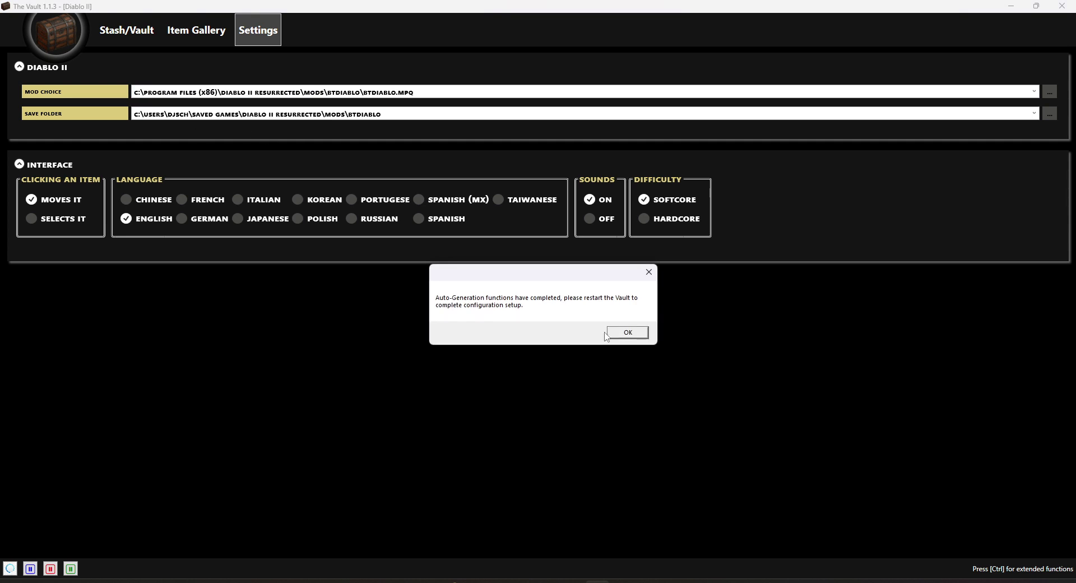
left_click(625, 330)
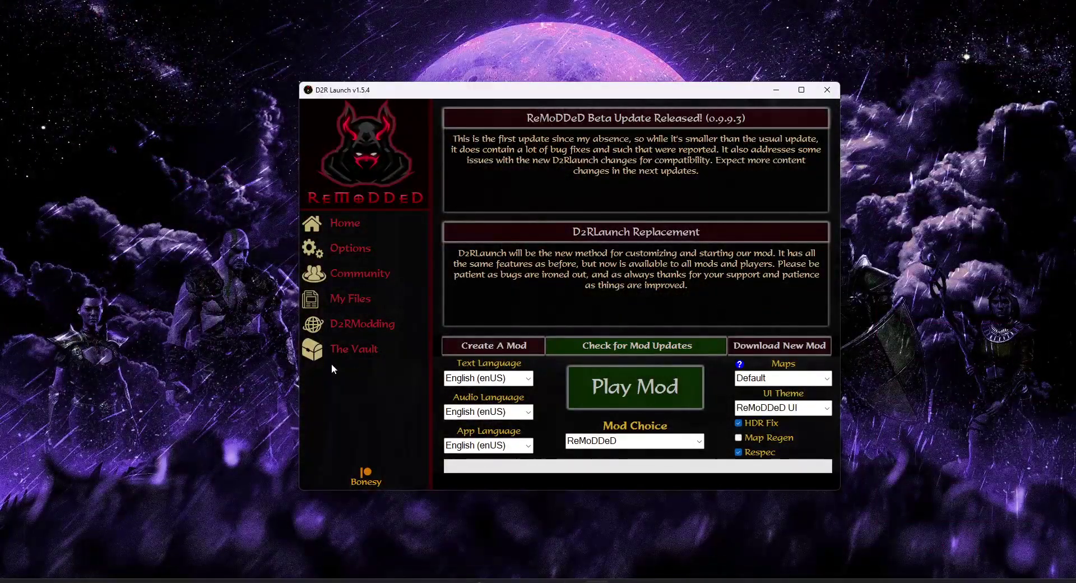
Relaunch The Vault from D2R Launch to load the new mod configuration
left_click(374, 352)
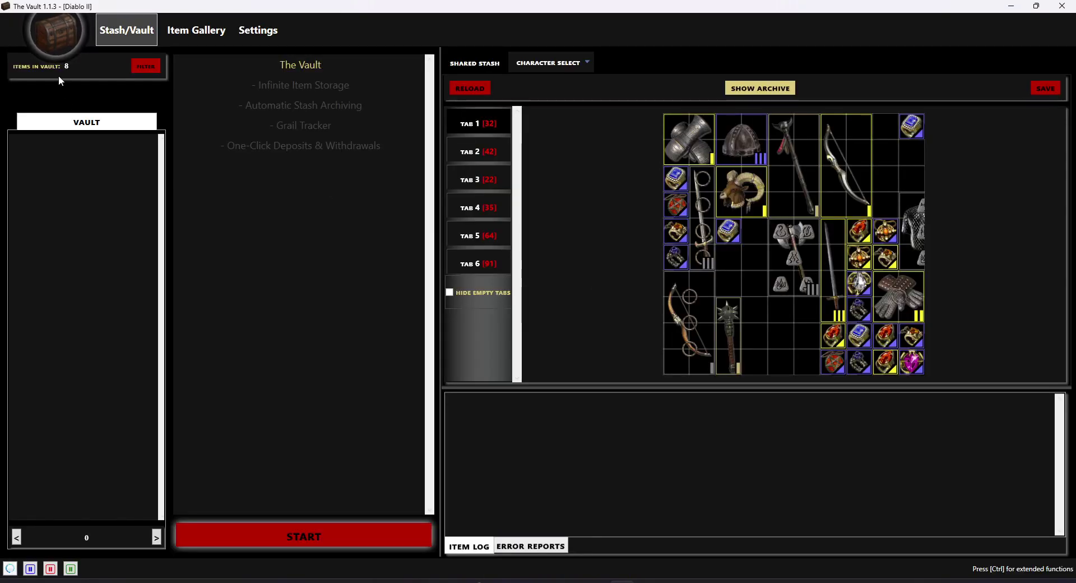
left_click_drag(754, 197, 730, 186)
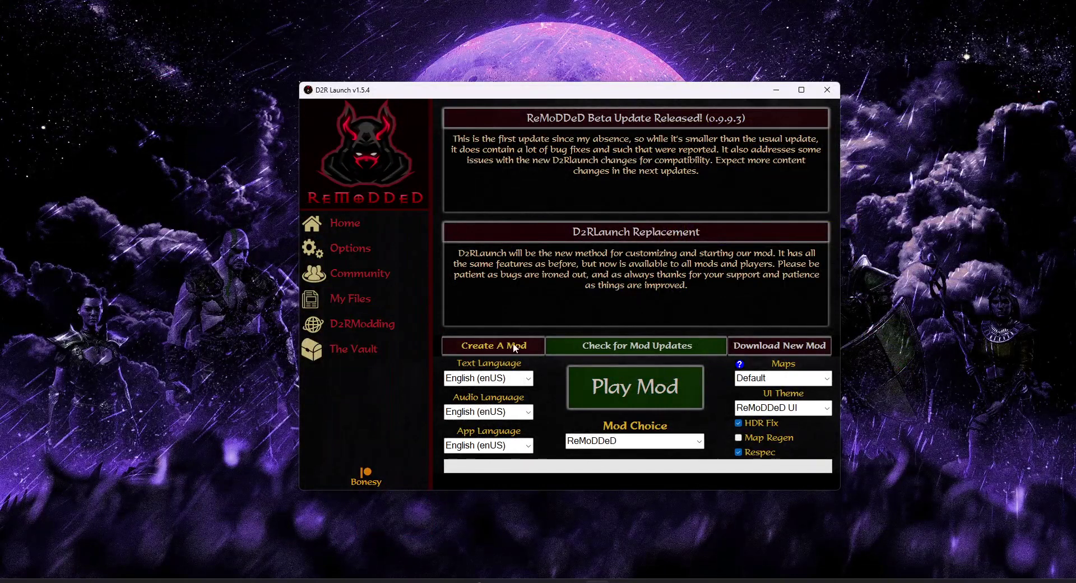
left_click(346, 349)
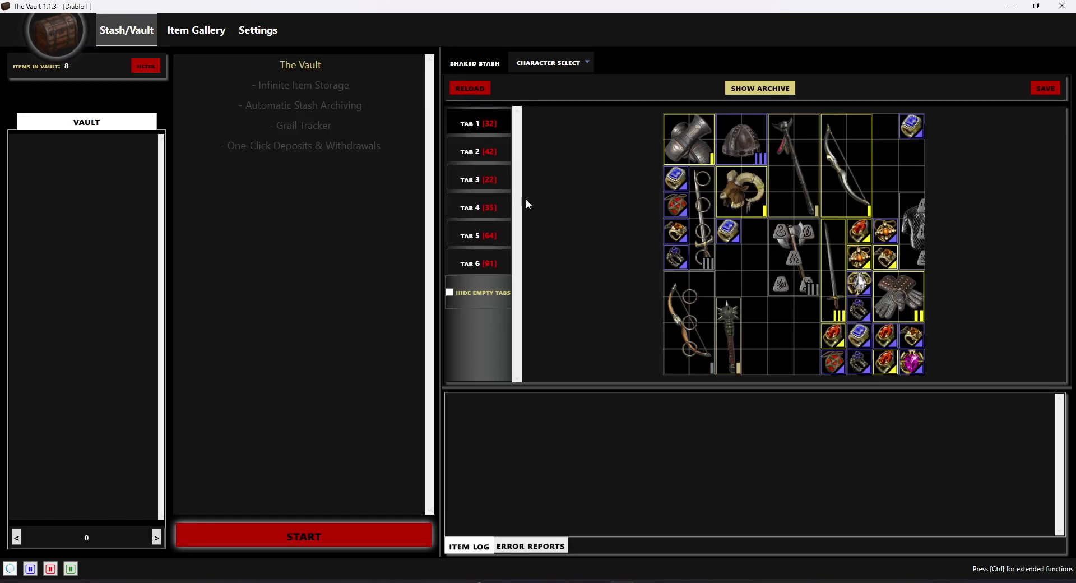
Look through the items in shared stash tabs 3, 4, 5 and 6
left_click(494, 180)
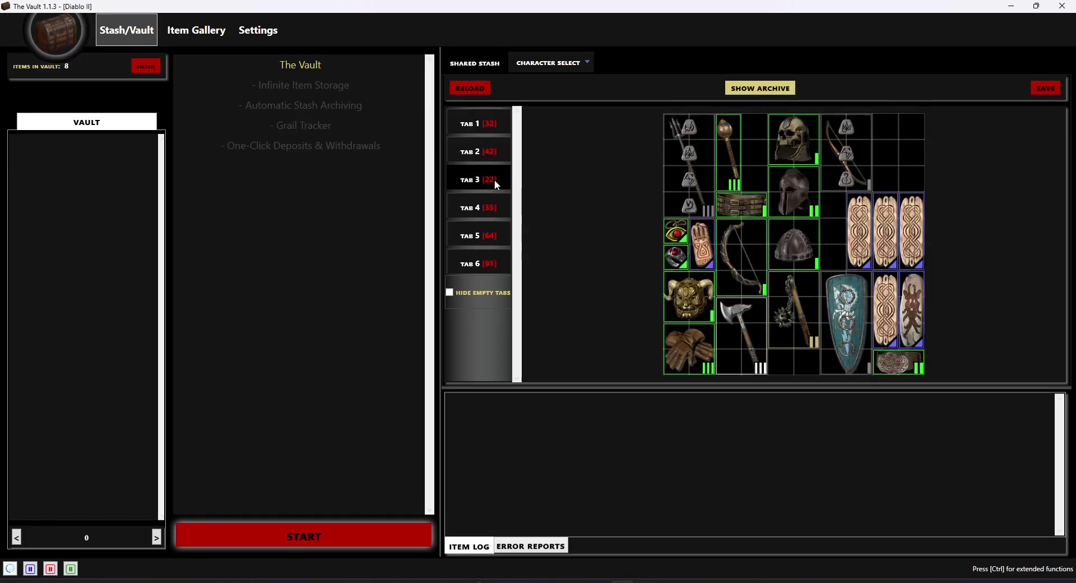
left_click(481, 211)
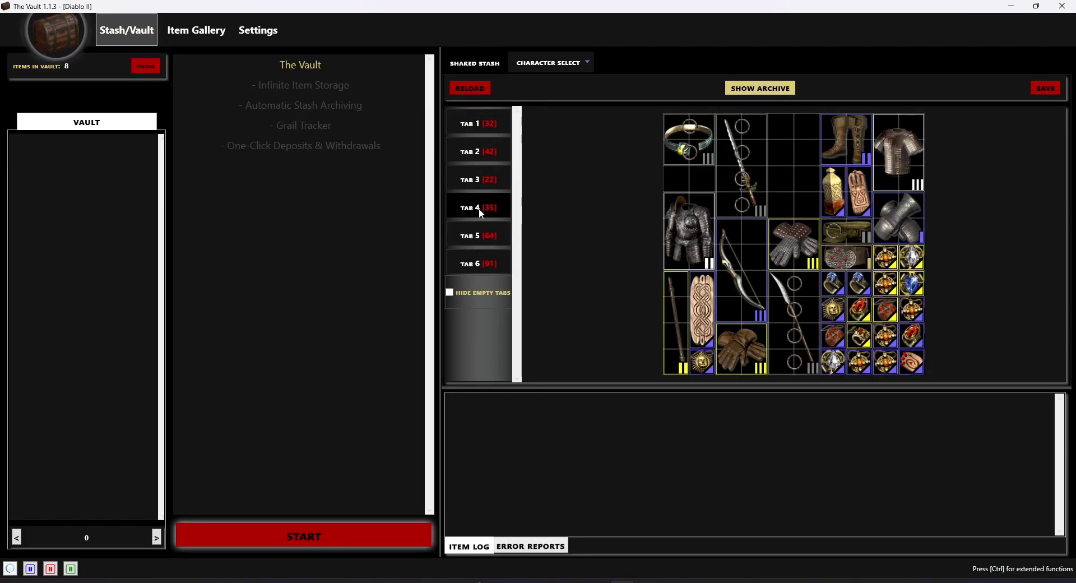
left_click(479, 240)
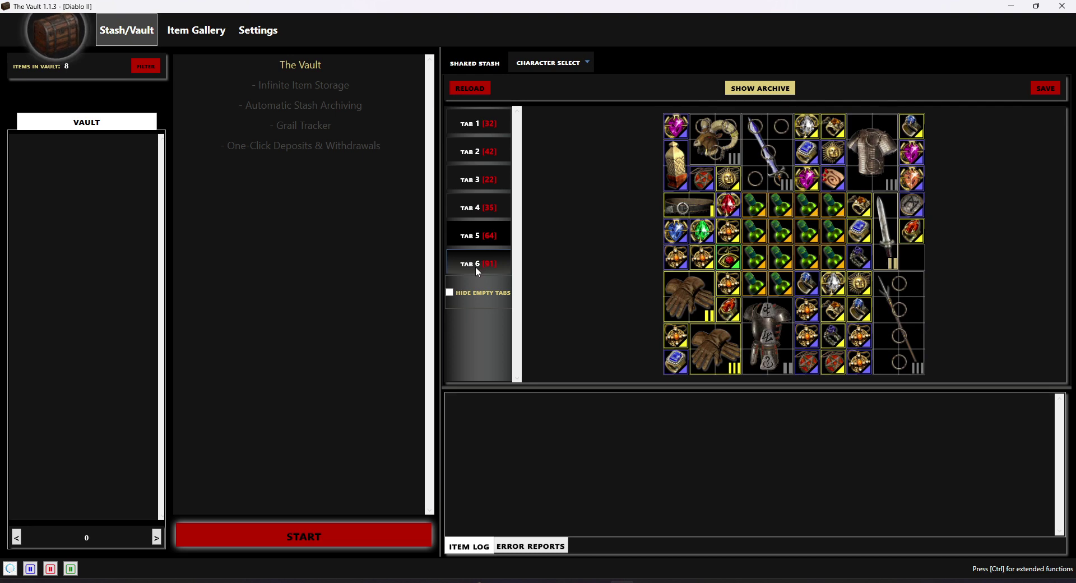
left_click(478, 268)
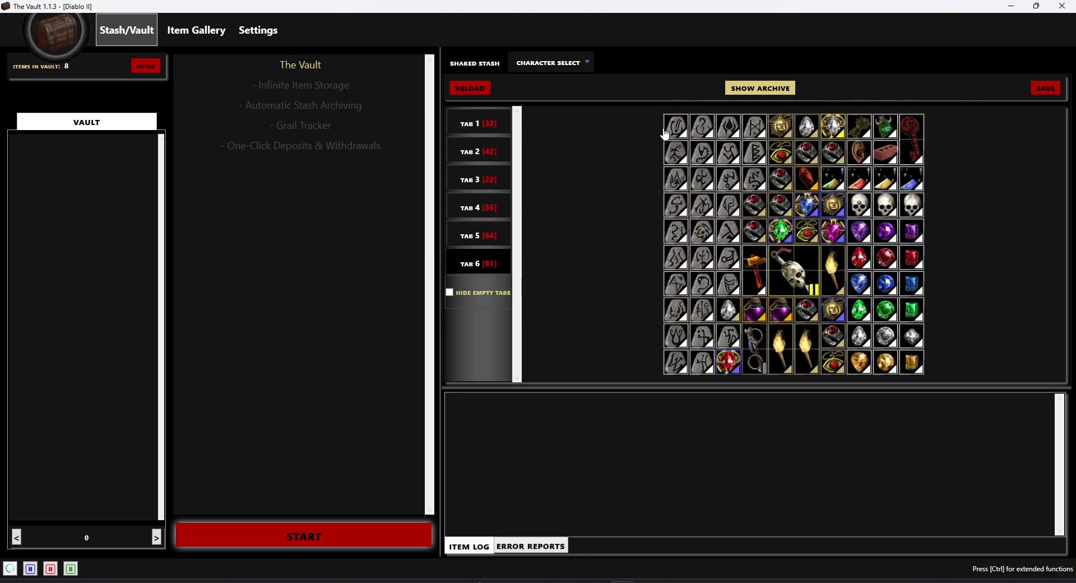
List all vault items with an empty filter and examine the Corrupted stat on Bul-Kathos' Wedding Band
left_click(141, 70)
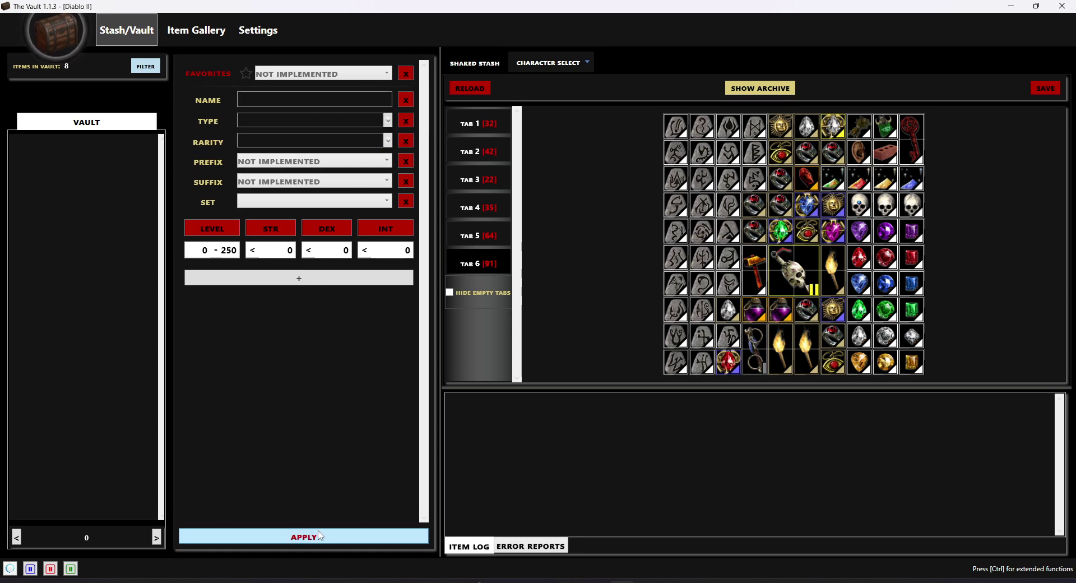
left_click(292, 537)
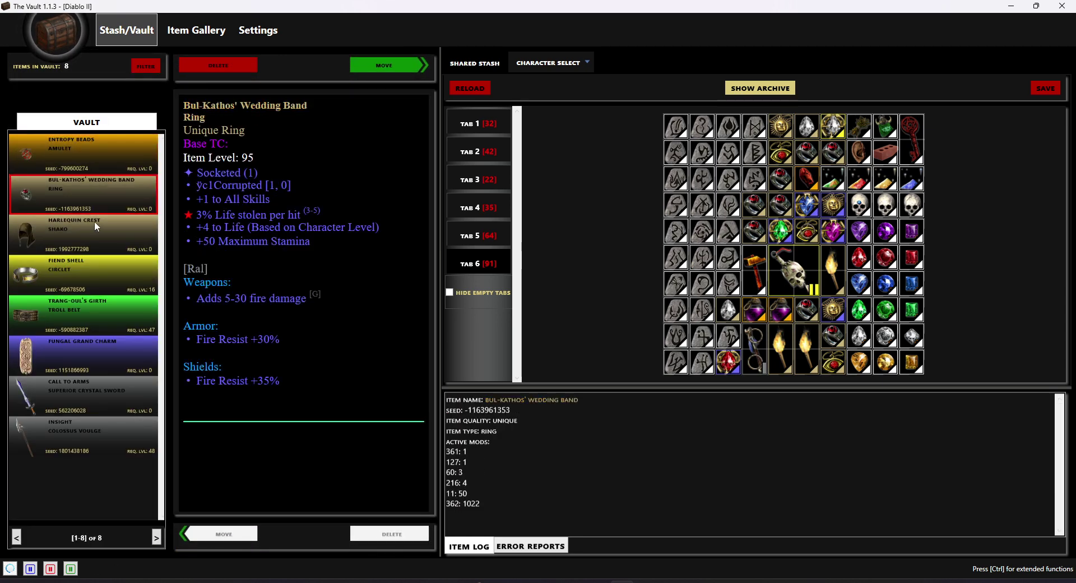
left_click(96, 186)
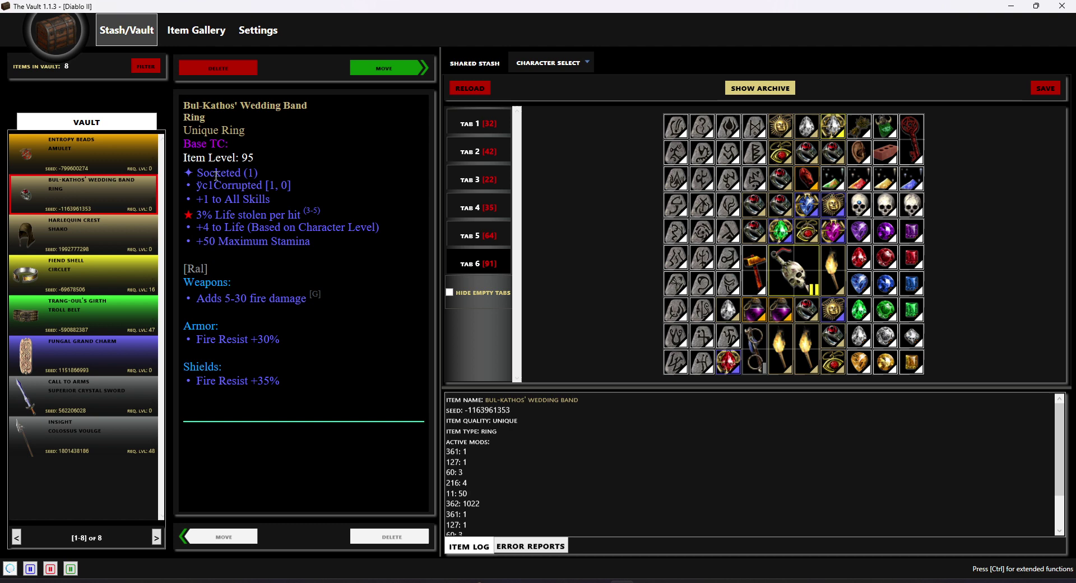
left_click_drag(305, 186, 203, 188)
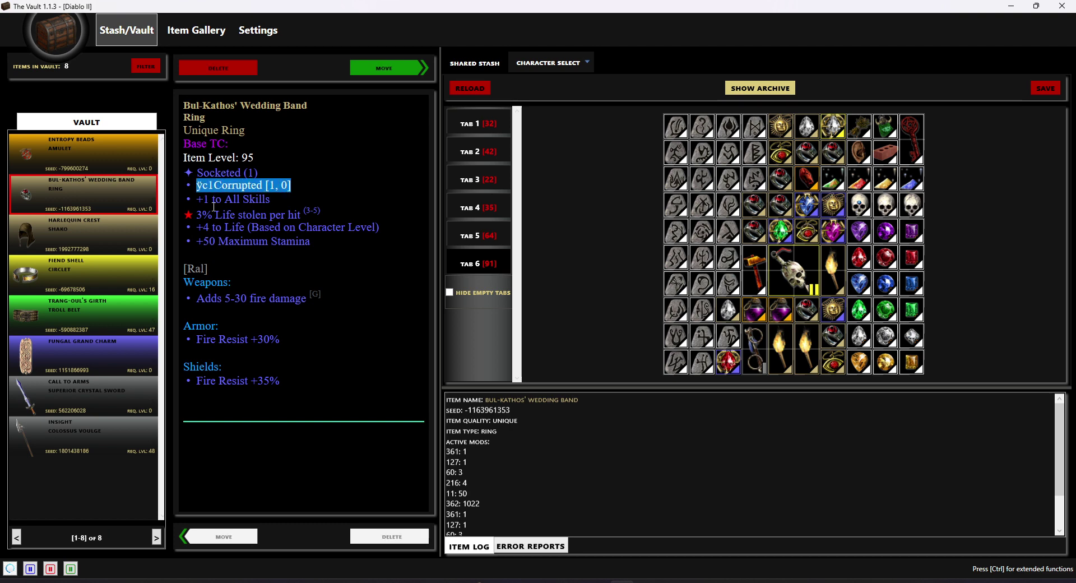
left_click(237, 189)
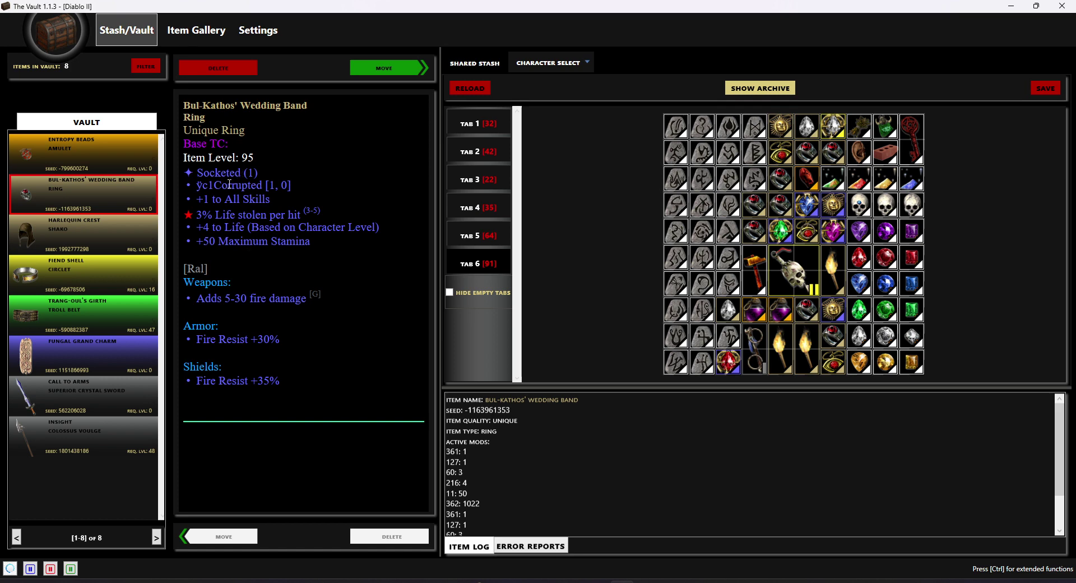
Check the Item Gallery's completion for set weapons, unique and set armor, unique and set jewelry, and full sets, ending on unique weapons
left_click(184, 31)
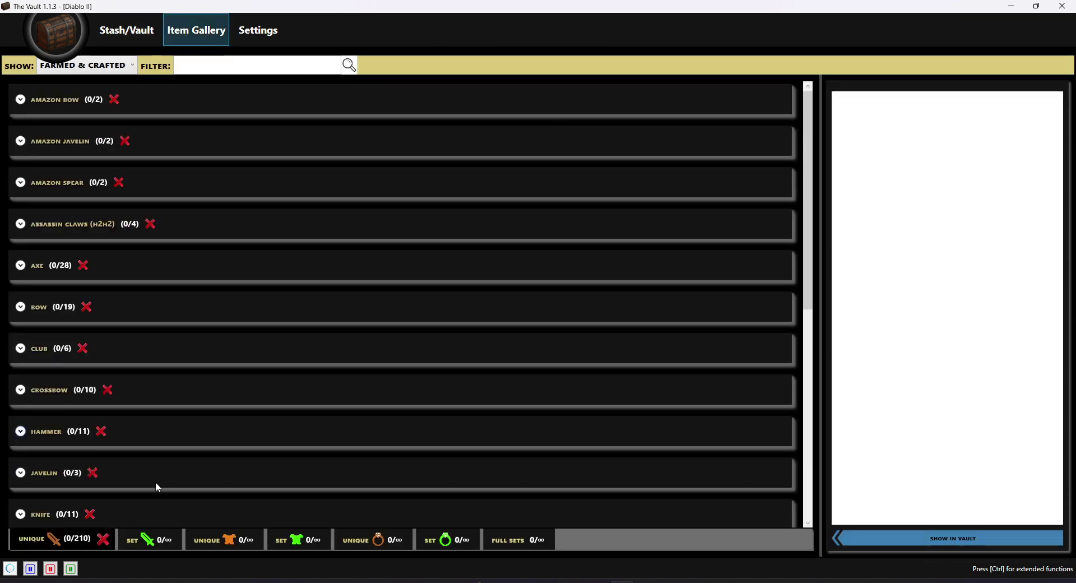
left_click(147, 540)
left_click(247, 540)
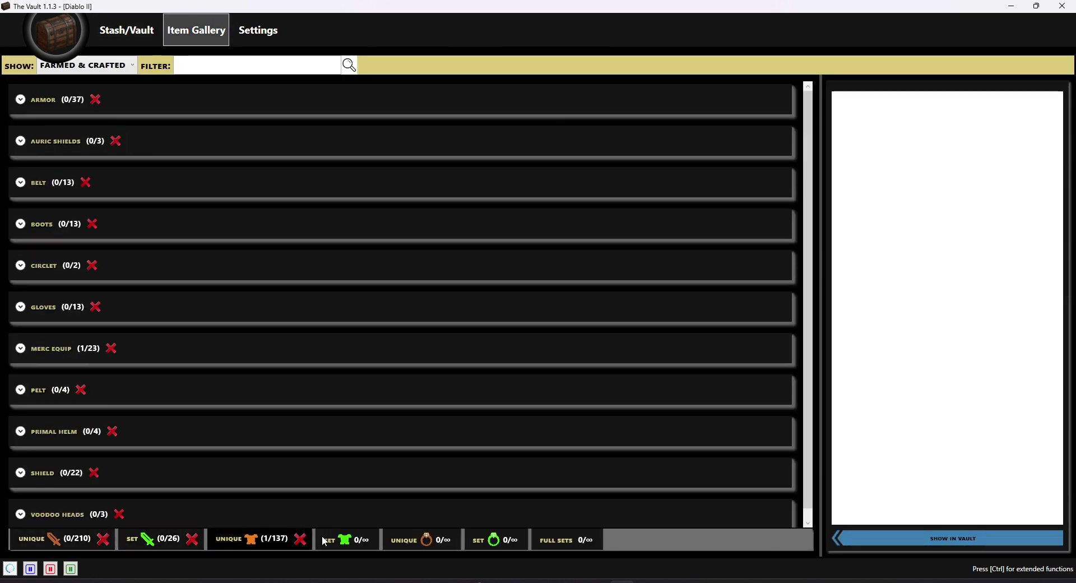
left_click(344, 541)
left_click(448, 540)
left_click(554, 543)
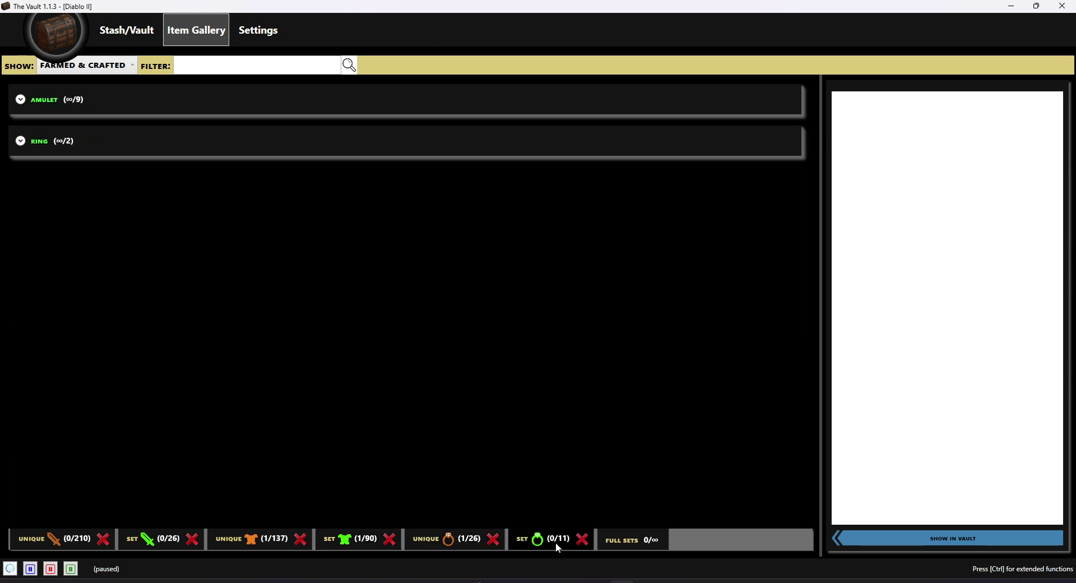
left_click(627, 539)
left_click(36, 540)
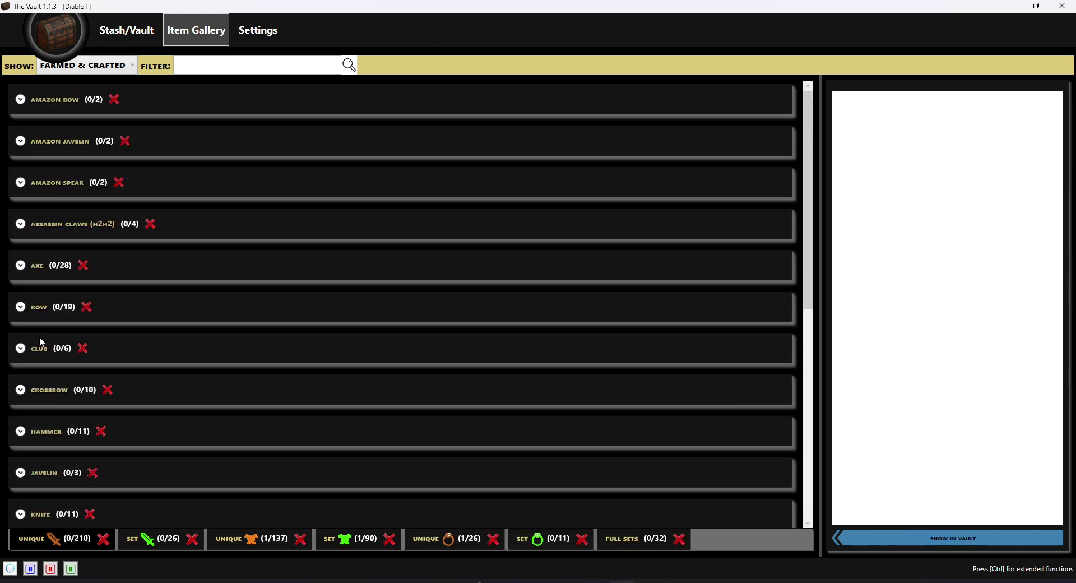
Expand the unique Orb category, view the details of Death's Fathom, and return to the stash and vault view
scroll(108, 334, "down", 3)
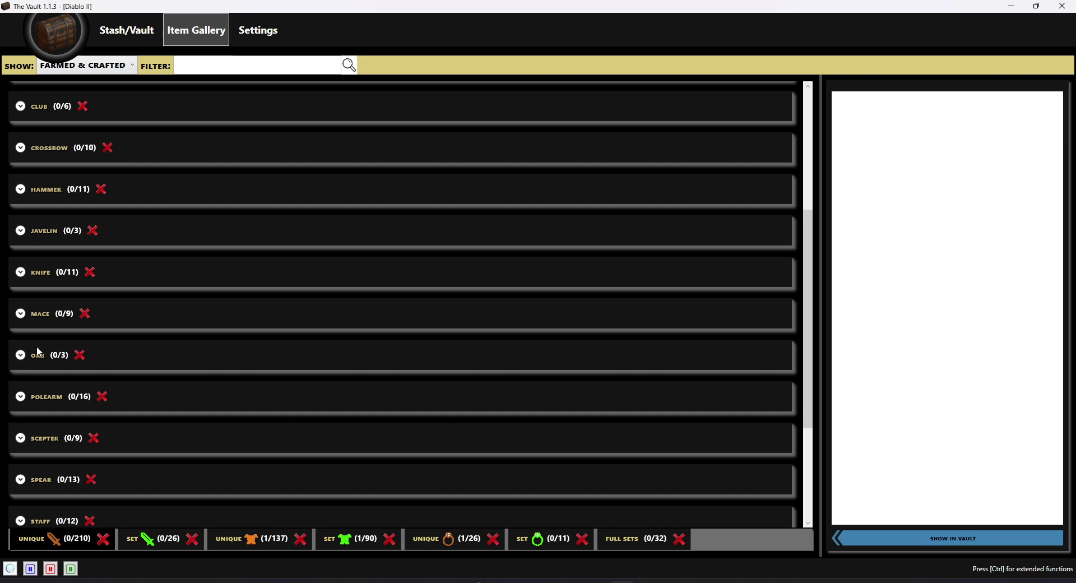
left_click(21, 355)
left_click(147, 412)
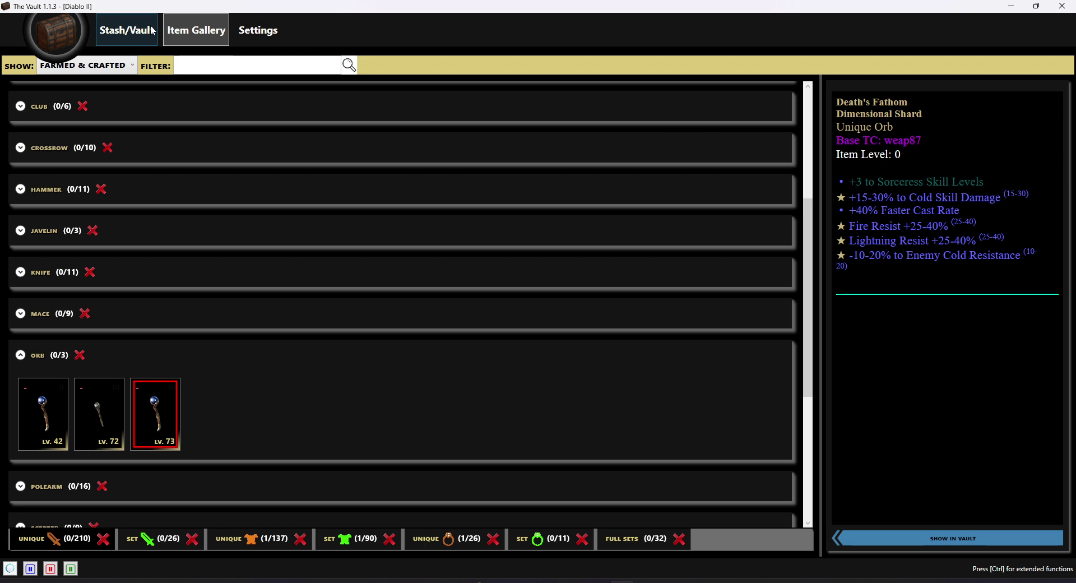
left_click(127, 30)
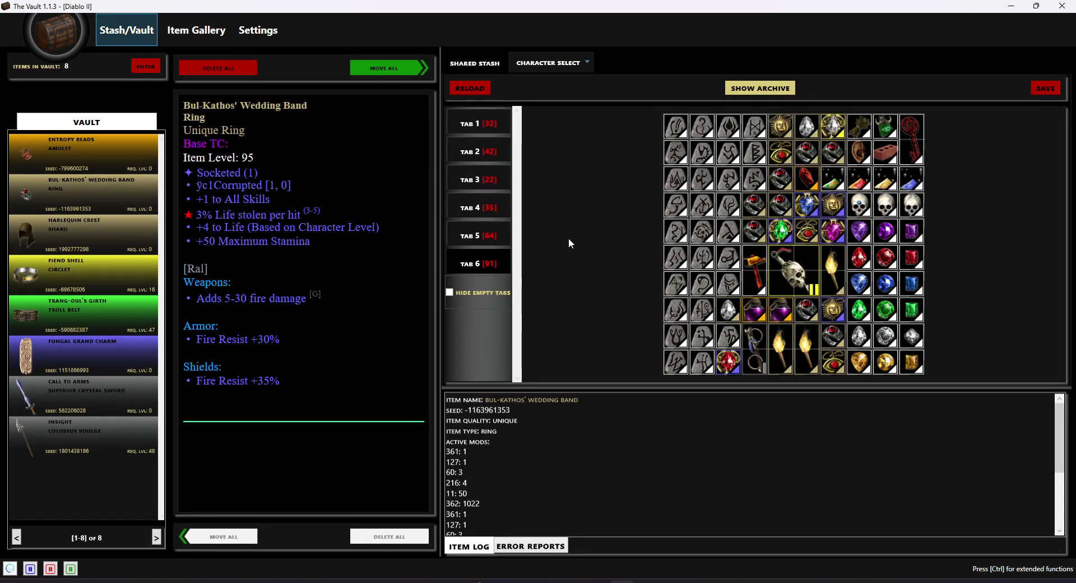